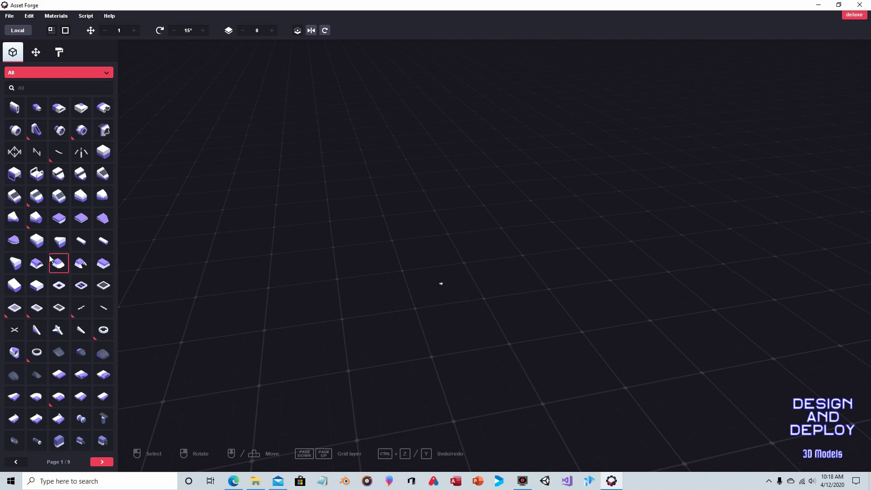
Filter the parts palette to the Fences category and browse fence pieces like fence_classic
{"action": "left_click", "coordinate": [27, 73]}
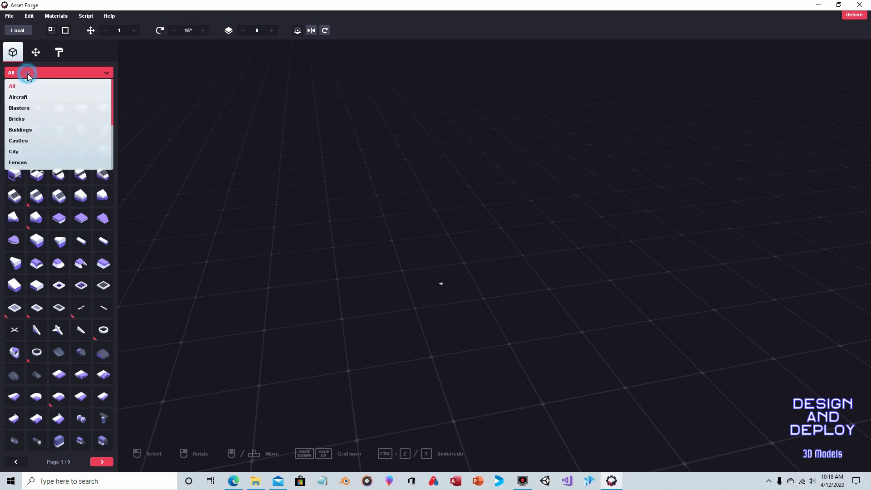
{"action": "left_click", "coordinate": [32, 162]}
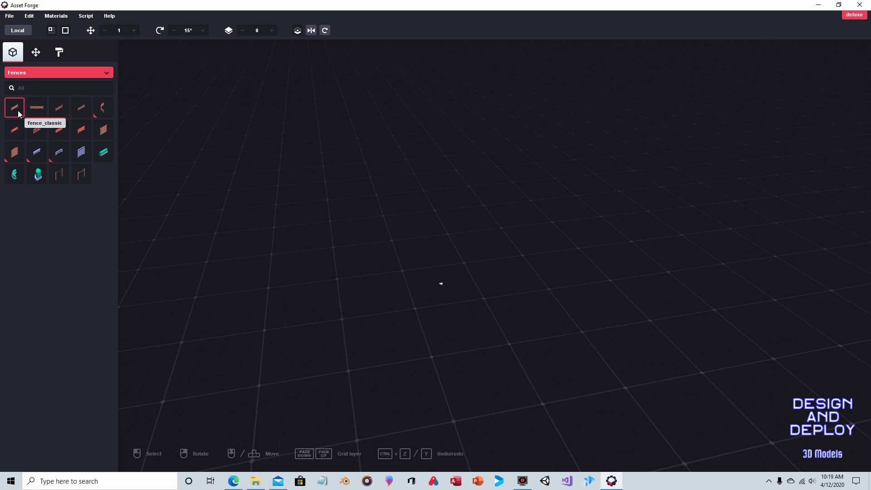
{"action": "left_click", "coordinate": [47, 75]}
{"action": "scroll", "coordinate": [51, 158], "scroll_direction": "down", "scroll_amount": 5}
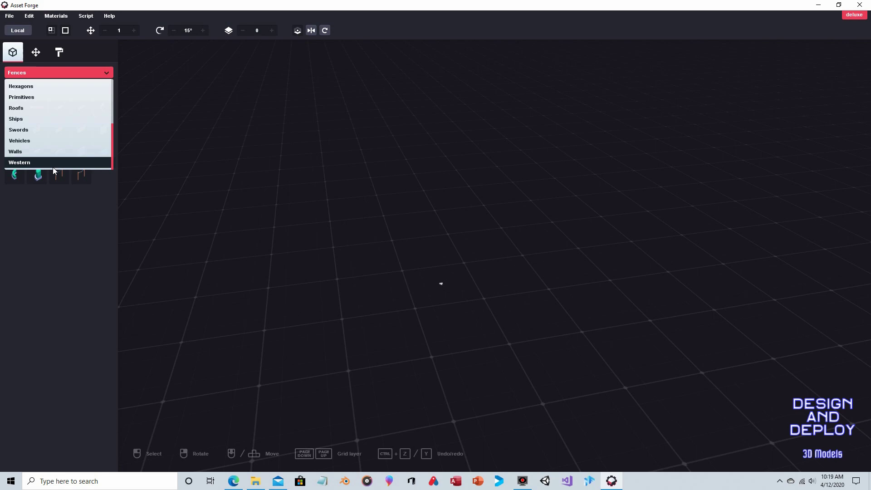
{"action": "left_click", "coordinate": [59, 211]}
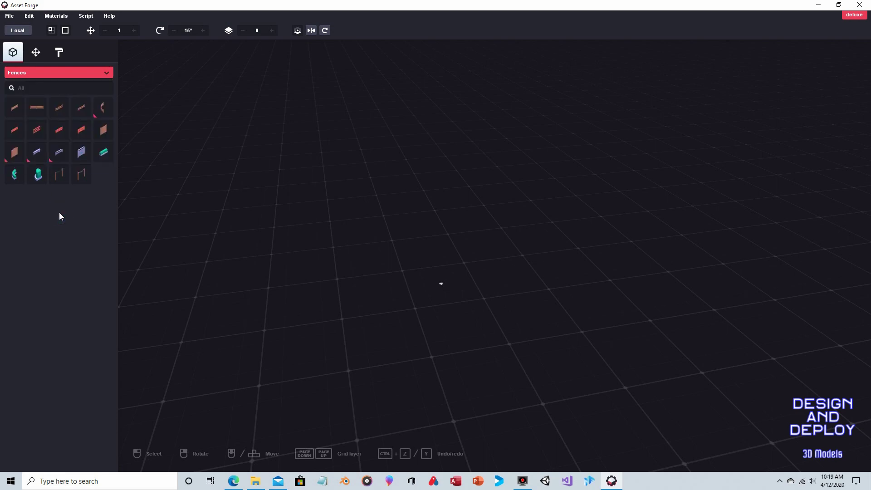
Open the Asset Forge Collections folder in File Explorer and create a new folder there
{"action": "left_click", "coordinate": [256, 481]}
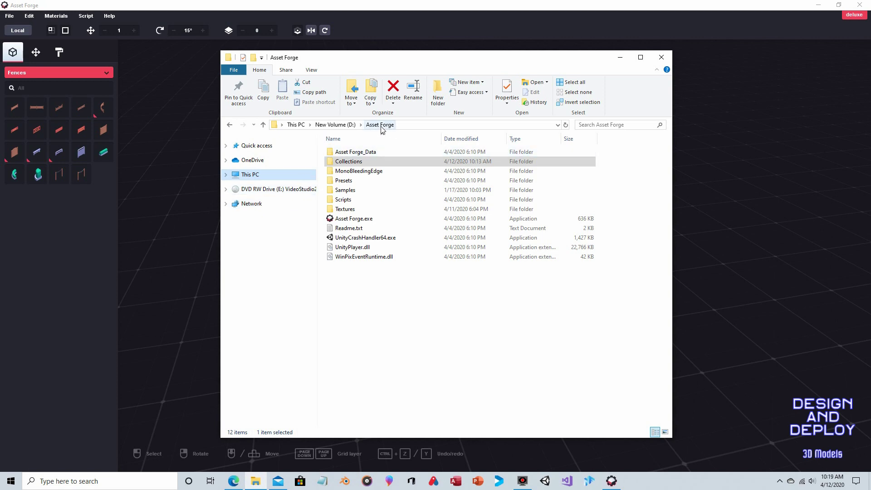
{"action": "double_click", "coordinate": [360, 163]}
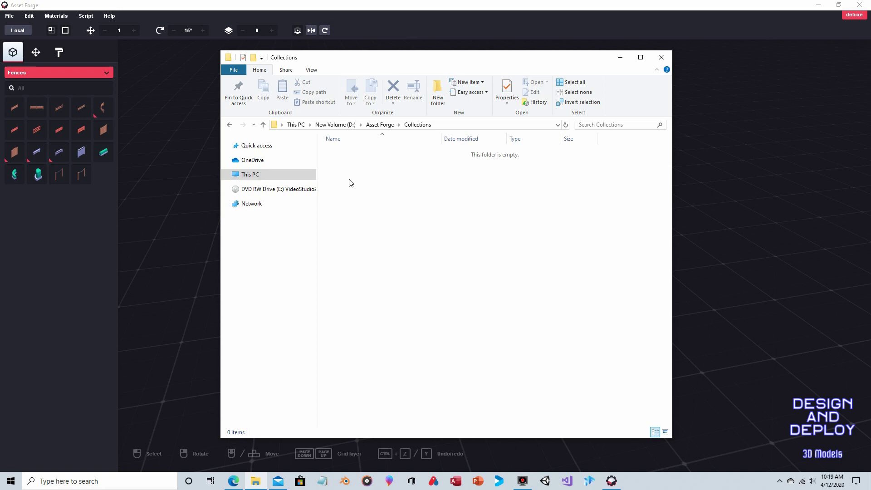
{"action": "right_click", "coordinate": [368, 183]}
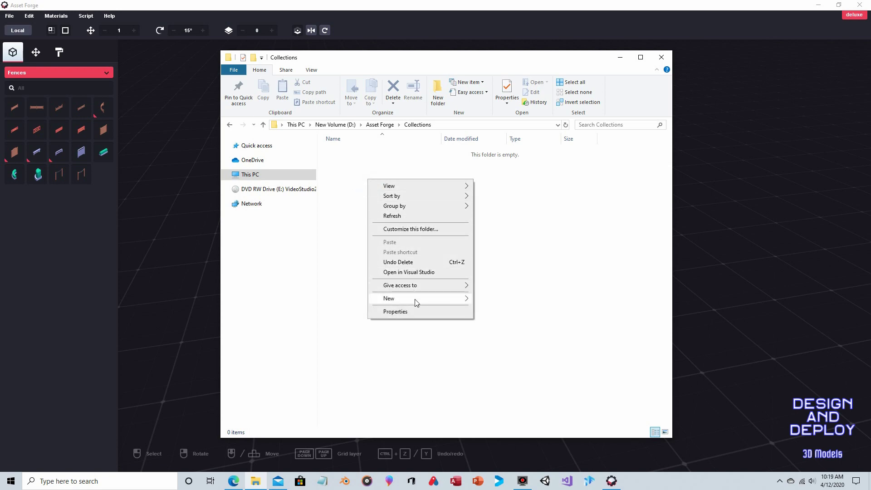
{"action": "mouse_move", "coordinate": [418, 302]}
{"action": "left_click", "coordinate": [494, 301]}
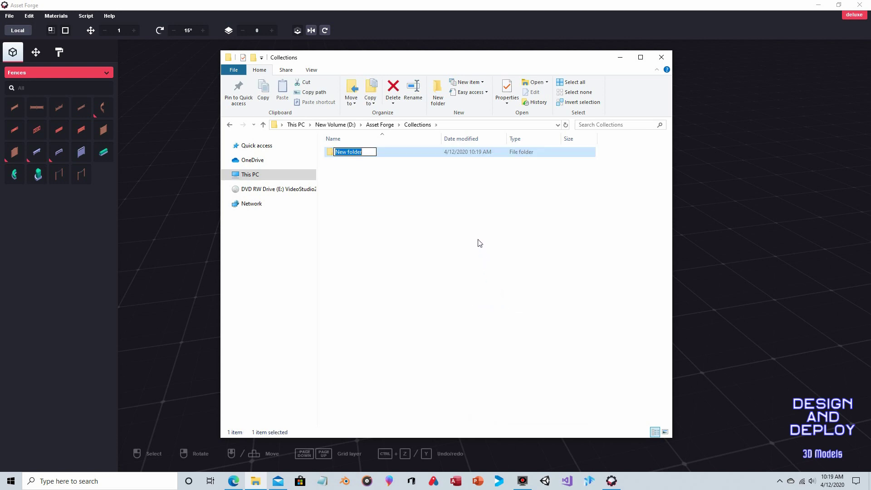
Name the new folder 'Cutom' and return to Asset Forge
{"action": "type", "text": "cutoms"}
{"action": "key", "text": "BackSpace"}
{"action": "key", "text": "Delete"}
{"action": "type", "text": "C"}
{"action": "left_click", "coordinate": [410, 211]}
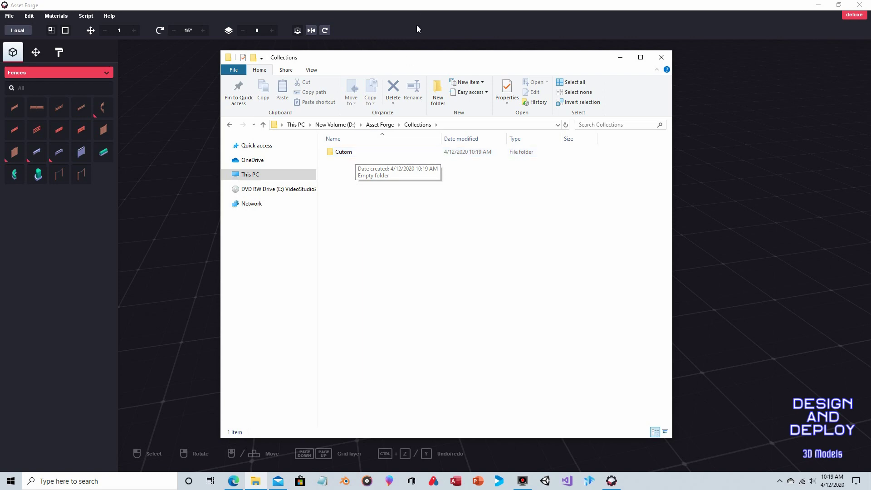
{"action": "left_click", "coordinate": [420, 8]}
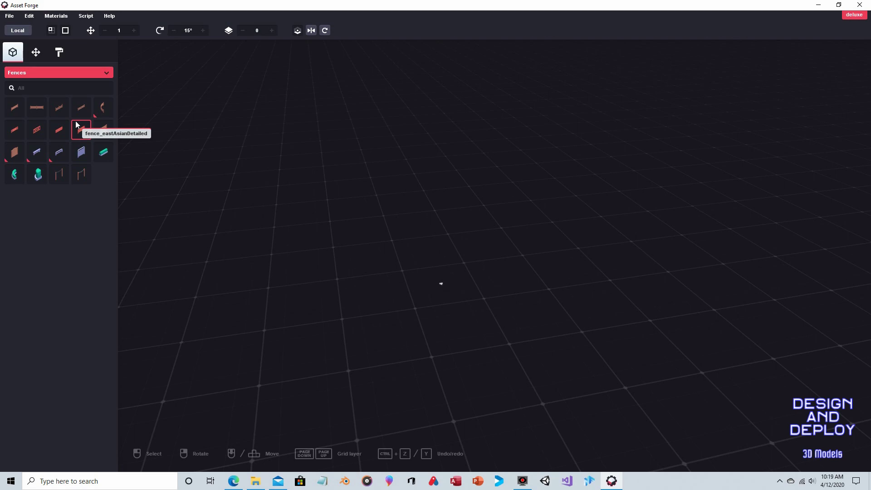
Switch the parts palette to the Primitives category
{"action": "left_click", "coordinate": [107, 74]}
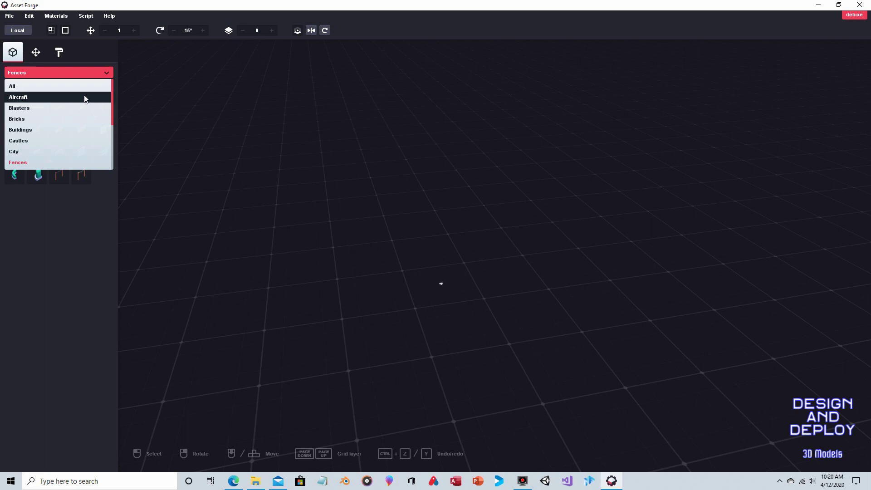
{"action": "scroll", "coordinate": [83, 98], "scroll_direction": "down", "scroll_amount": 3}
{"action": "scroll", "coordinate": [73, 112], "scroll_direction": "down", "scroll_amount": 2}
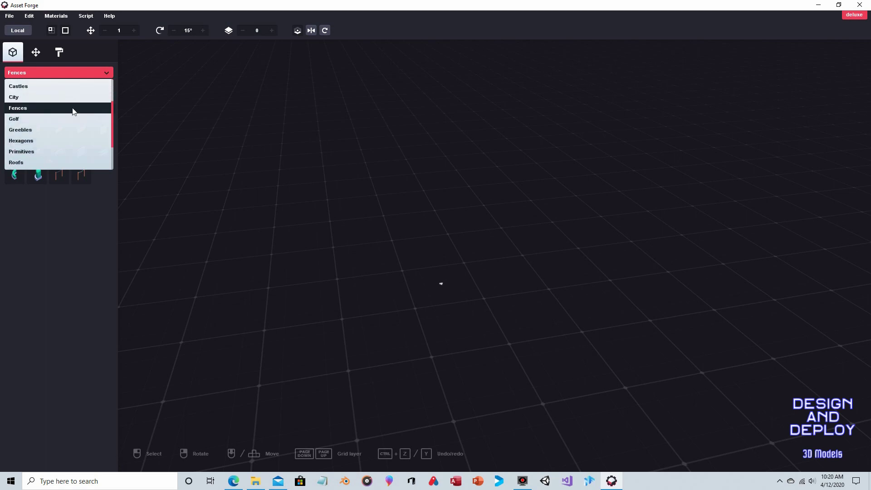
{"action": "left_click", "coordinate": [64, 152]}
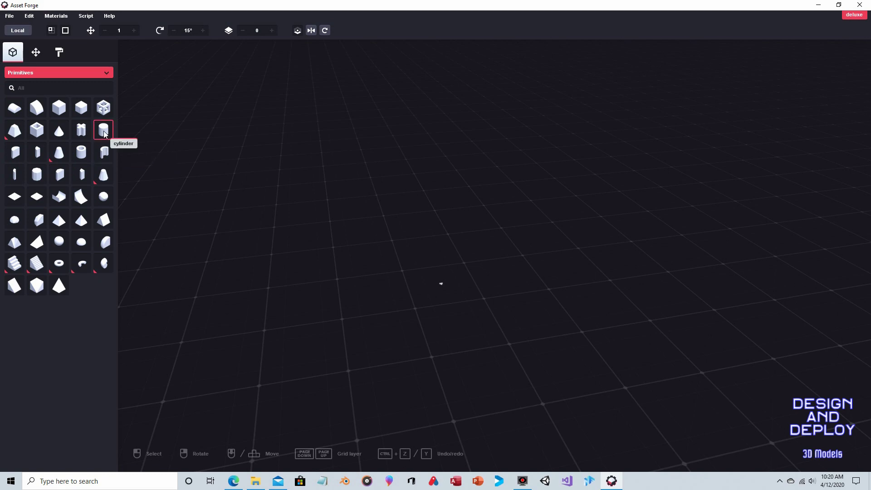
Place a cylinder at the grid centre, a cone to its left and a cube above
{"action": "left_click", "coordinate": [105, 136]}
{"action": "left_click", "coordinate": [422, 277]}
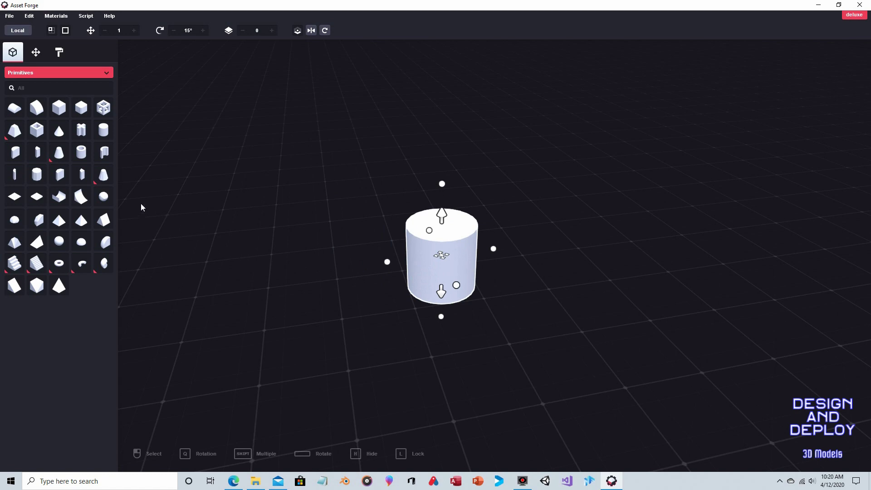
{"action": "left_click", "coordinate": [59, 131]}
{"action": "left_click", "coordinate": [175, 290]}
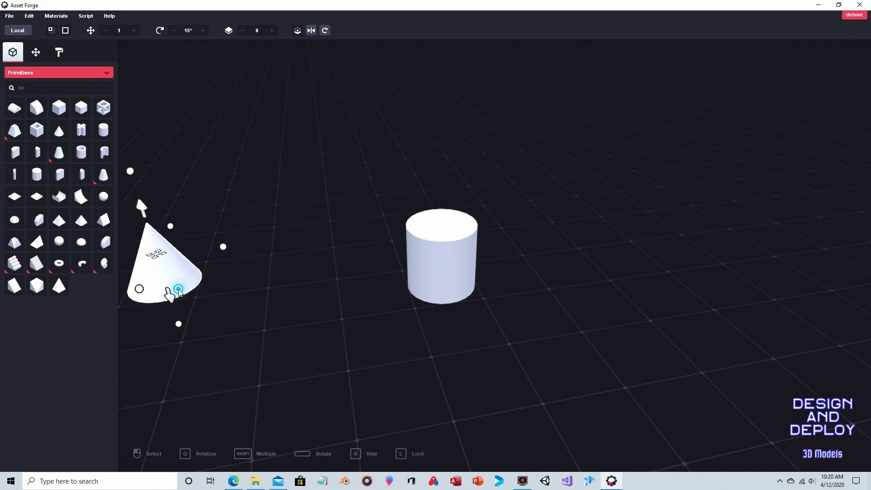
{"action": "left_click", "coordinate": [58, 110]}
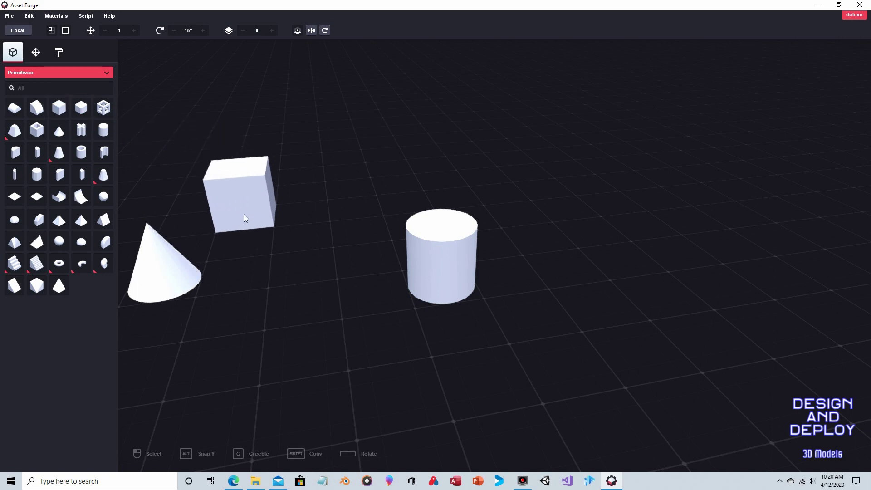
{"action": "left_click", "coordinate": [244, 216]}
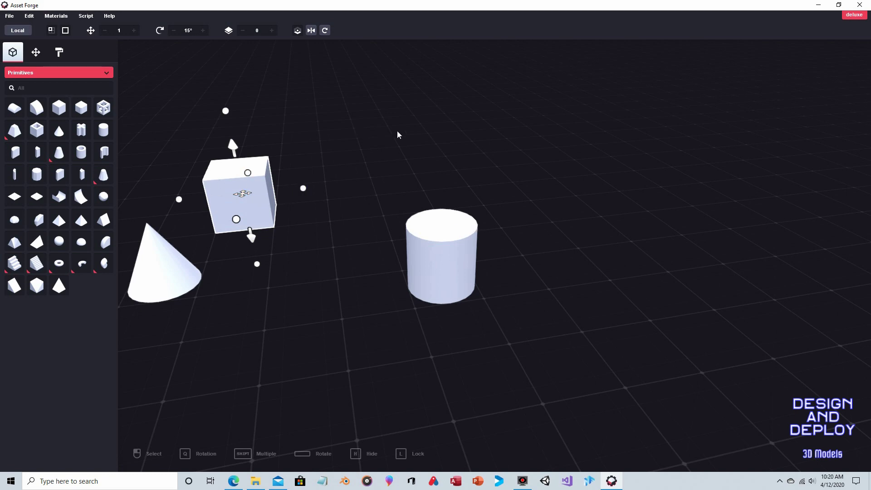
Select the cylinder and narrow its width from both sides, keeping it round
{"action": "right_click_drag", "start_coordinate": [485, 122], "coordinate": [458, 125]}
{"action": "scroll", "coordinate": [456, 122], "scroll_direction": "up", "scroll_amount": 4}
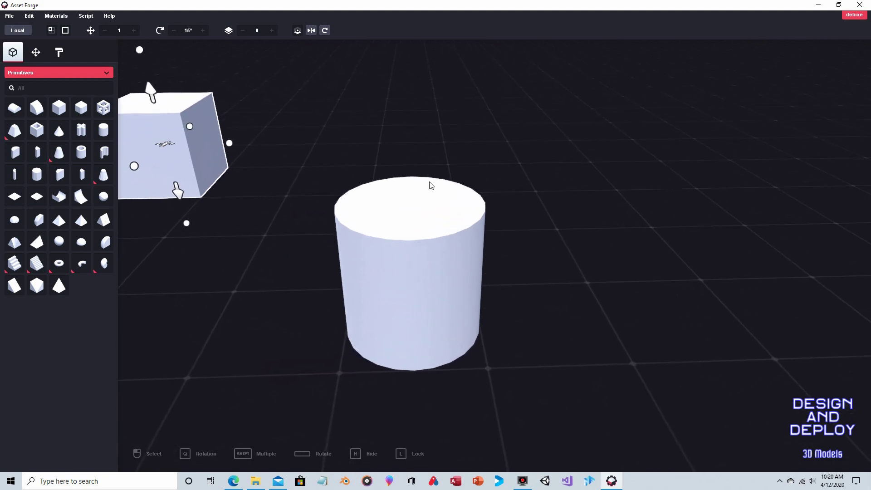
{"action": "left_click", "coordinate": [426, 184]}
{"action": "right_click_drag", "start_coordinate": [496, 148], "coordinate": [492, 171]}
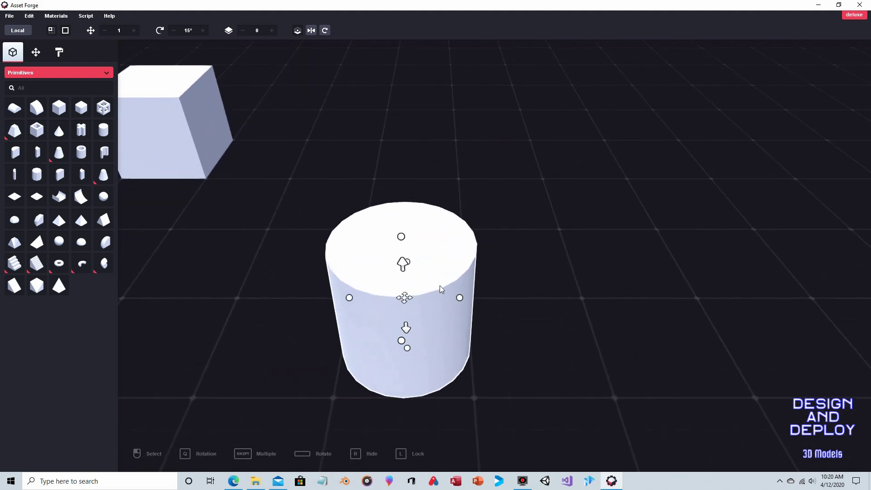
{"action": "right_click_drag", "start_coordinate": [443, 248], "coordinate": [511, 254]}
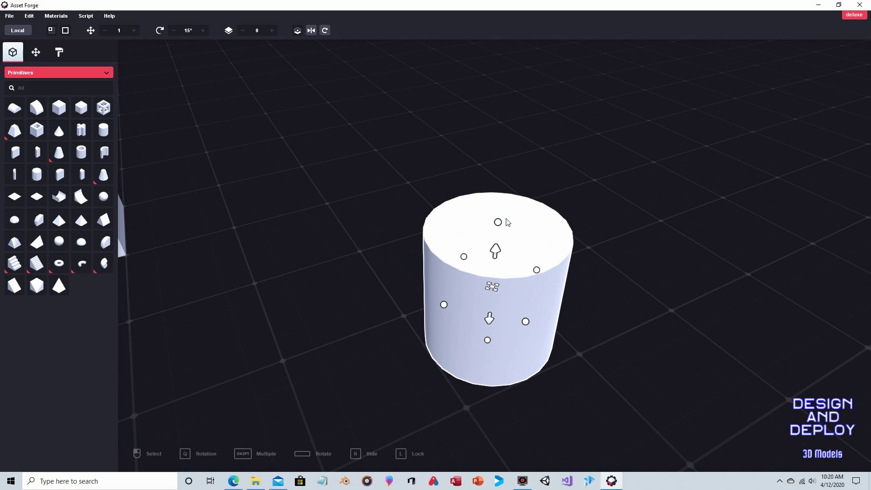
{"action": "left_click_drag", "start_coordinate": [536, 275], "coordinate": [508, 273]}
{"action": "left_click_drag", "start_coordinate": [418, 312], "coordinate": [464, 300]}
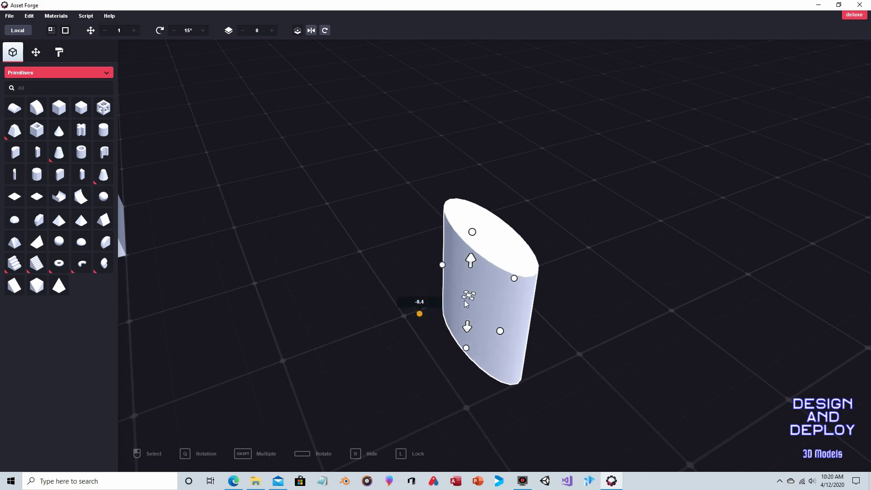
{"action": "left_click_drag", "start_coordinate": [455, 267], "coordinate": [494, 313]}
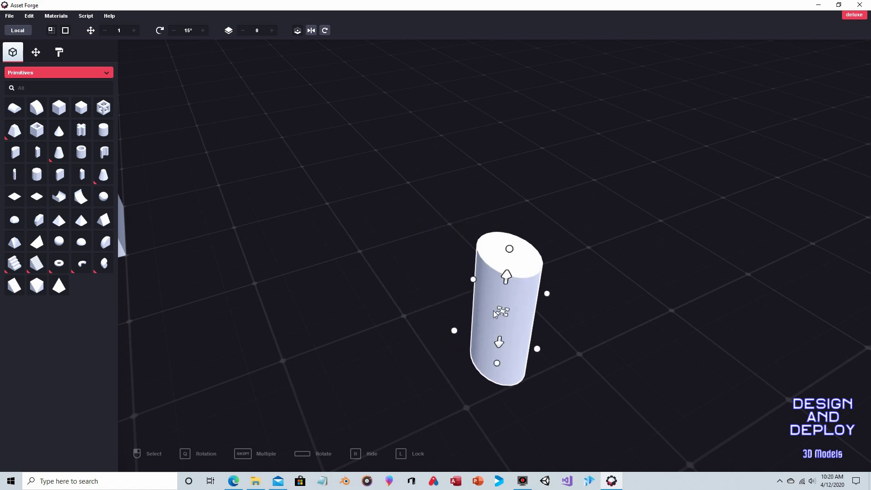
{"action": "mouse_move", "coordinate": [538, 349]}
{"action": "left_mouse_down"}
{"action": "mouse_move", "coordinate": [516, 331]}
{"action": "mouse_move", "coordinate": [538, 350]}
{"action": "left_mouse_up"}
Shorten and further narrow the cylinder, then move it across the grid
{"action": "right_click_drag", "start_coordinate": [548, 221], "coordinate": [483, 307]}
{"action": "left_click_drag", "start_coordinate": [412, 322], "coordinate": [413, 370]}
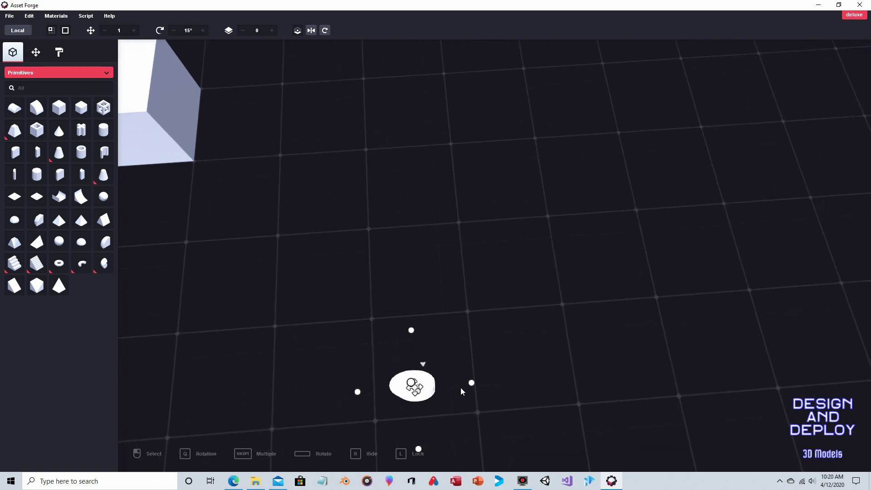
{"action": "left_click_drag", "start_coordinate": [470, 385], "coordinate": [407, 387]}
{"action": "left_click_drag", "start_coordinate": [399, 331], "coordinate": [403, 365]}
{"action": "left_click_drag", "start_coordinate": [408, 396], "coordinate": [428, 411]}
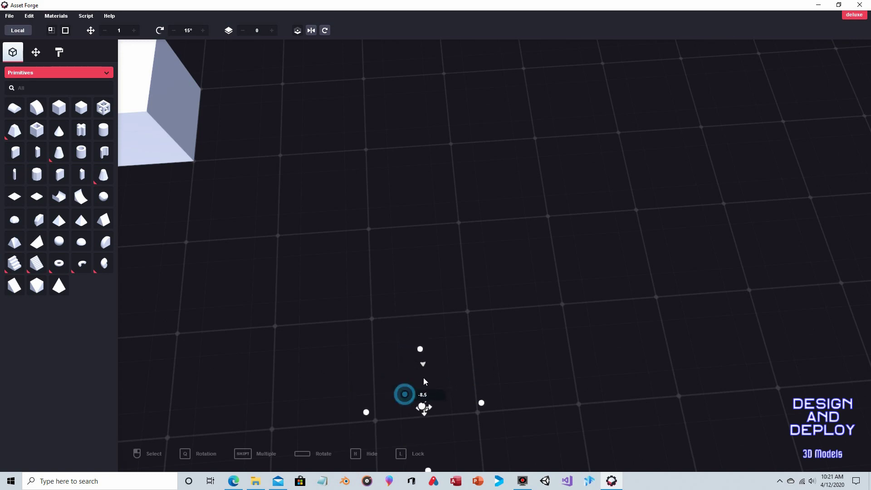
{"action": "right_click_drag", "start_coordinate": [437, 416], "coordinate": [480, 364]}
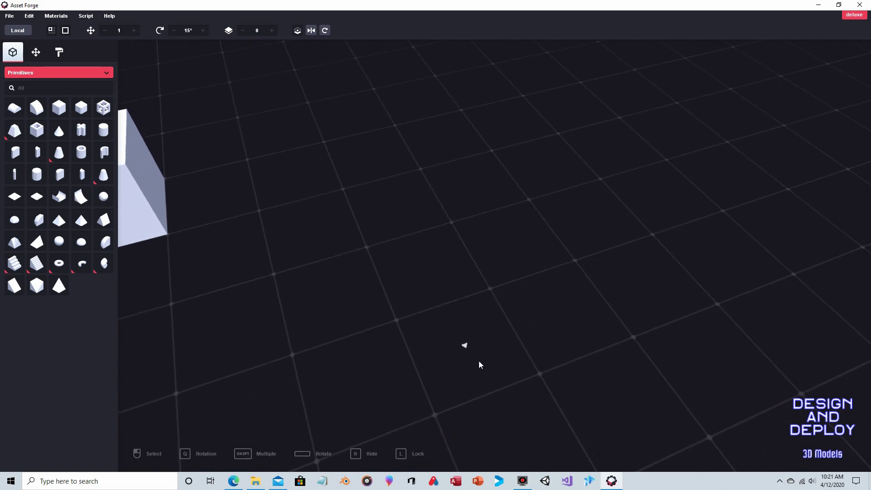
Undo the move that lost the cylinder and select it again
{"action": "right_click_drag", "start_coordinate": [443, 342], "coordinate": [416, 354]}
{"action": "left_click", "coordinate": [415, 352]}
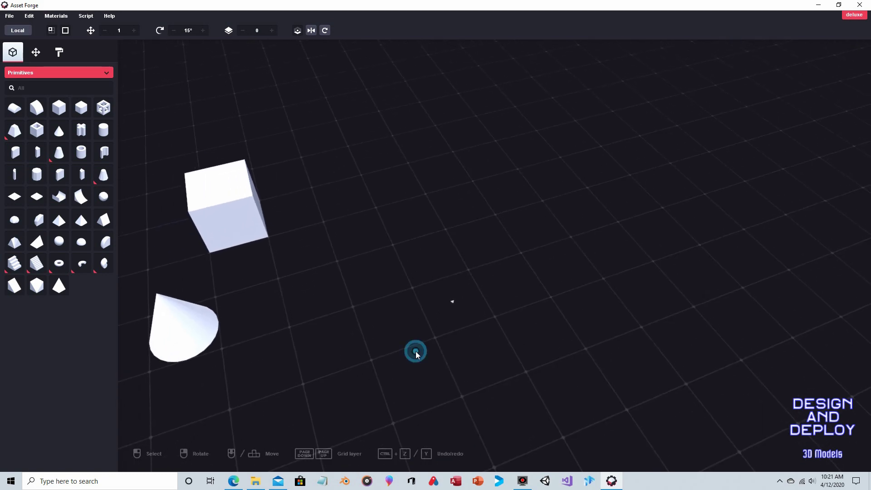
{"action": "left_click", "coordinate": [29, 16]}
{"action": "left_click", "coordinate": [35, 28]}
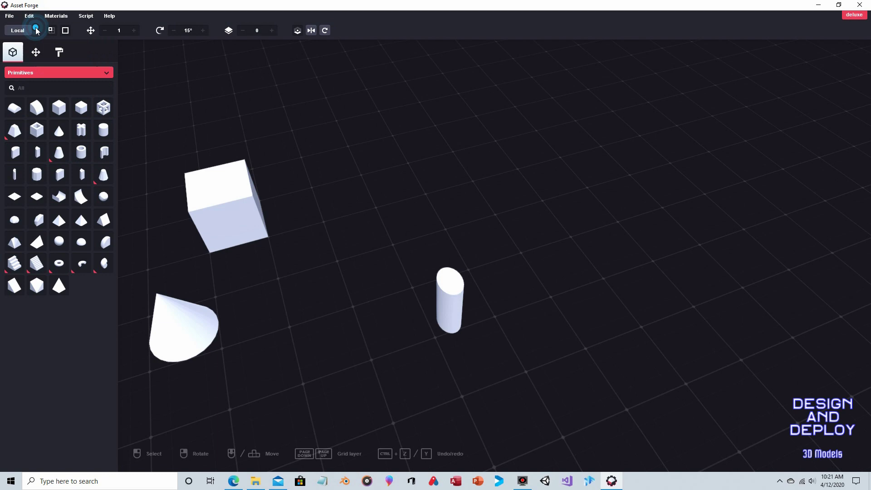
{"action": "right_click_drag", "start_coordinate": [473, 235], "coordinate": [423, 284]}
{"action": "left_click", "coordinate": [414, 318]}
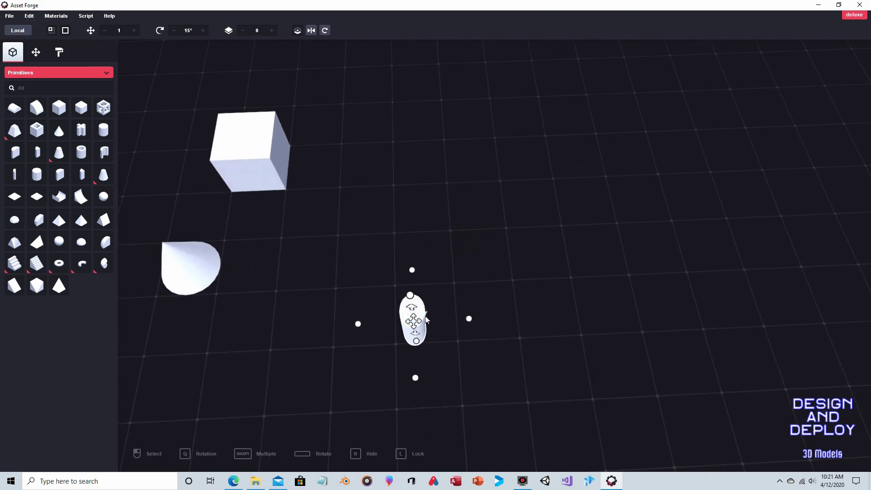
{"action": "right_click_drag", "start_coordinate": [436, 321], "coordinate": [541, 200]}
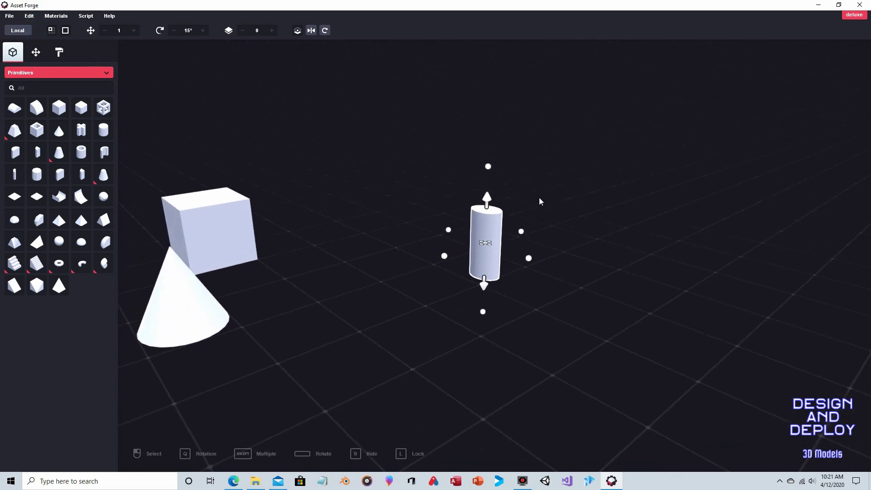
{"action": "left_click", "coordinate": [482, 237]}
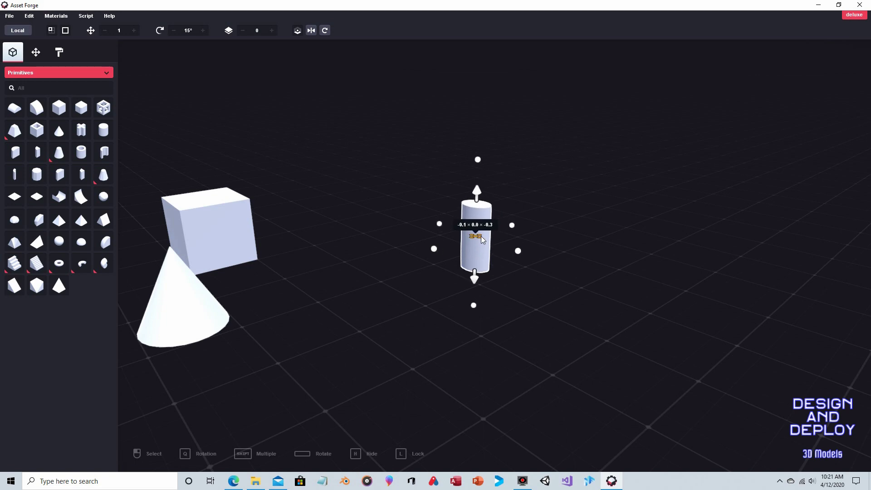
{"action": "right_click_drag", "start_coordinate": [521, 217], "coordinate": [573, 287]}
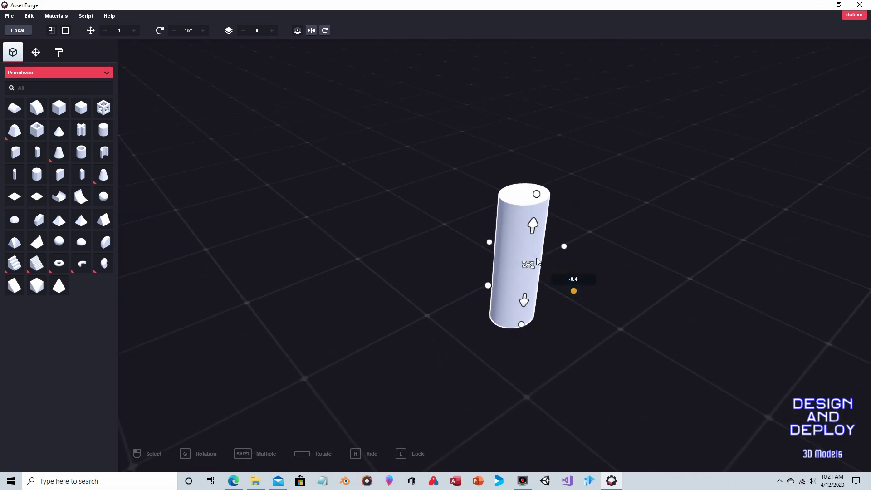
Thin the cylinder evenly along both horizontal axes into a tall, thin upright pole
{"action": "left_click", "coordinate": [480, 236]}
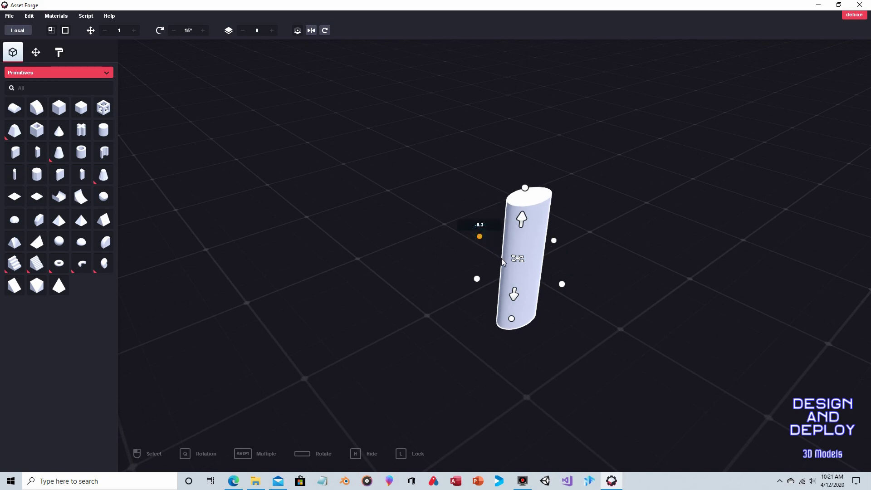
{"action": "left_click", "coordinate": [554, 241]}
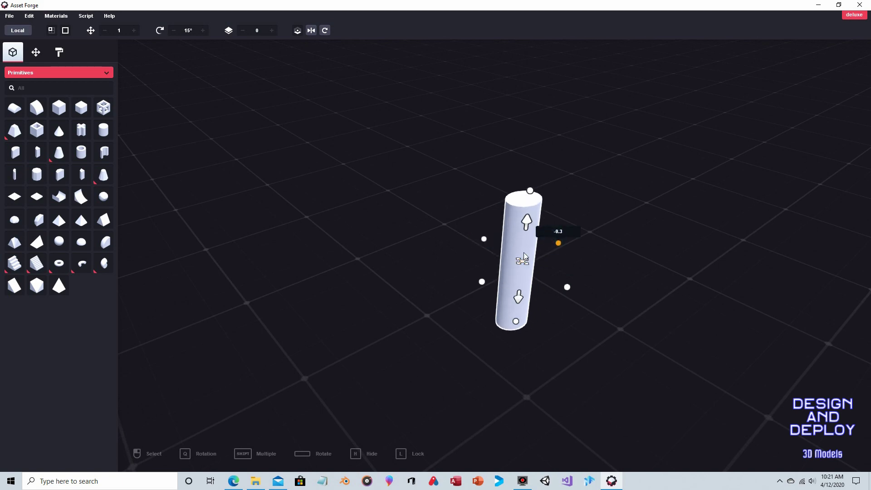
{"action": "left_click", "coordinate": [474, 285]}
{"action": "left_click", "coordinate": [561, 289]}
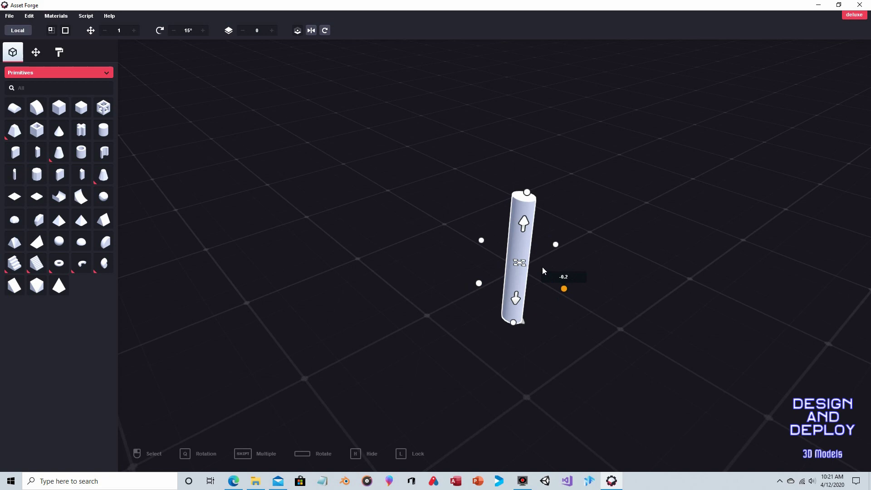
{"action": "left_click", "coordinate": [479, 239]}
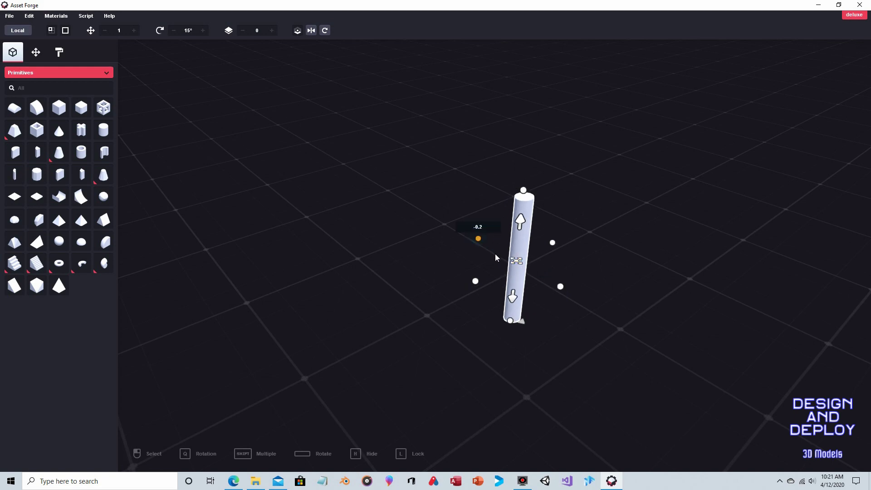
{"action": "left_click", "coordinate": [476, 280]}
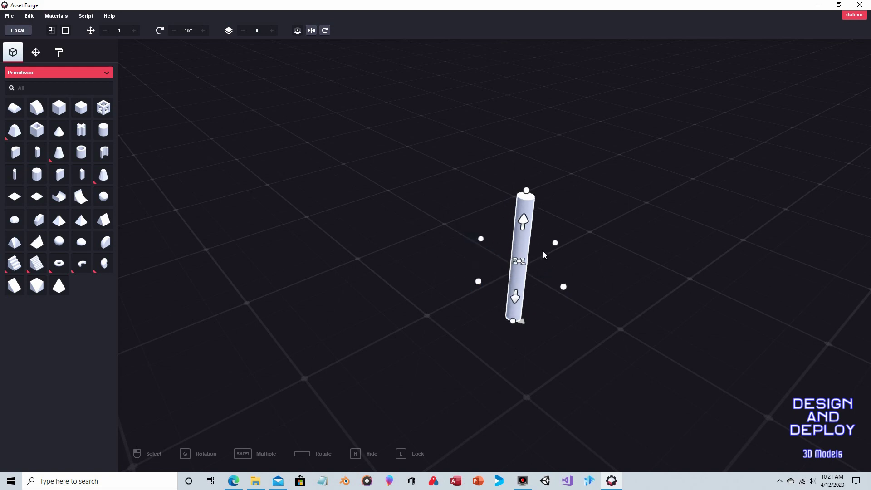
{"action": "left_click", "coordinate": [555, 243]}
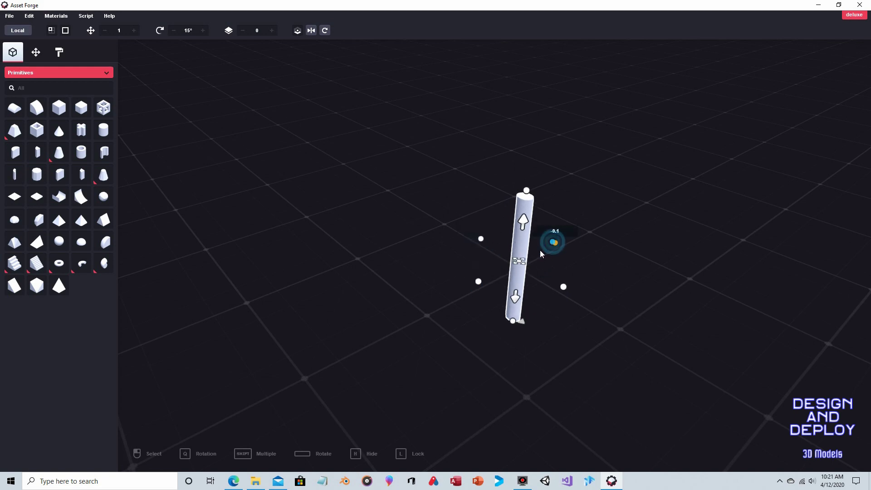
{"action": "left_click", "coordinate": [559, 287]}
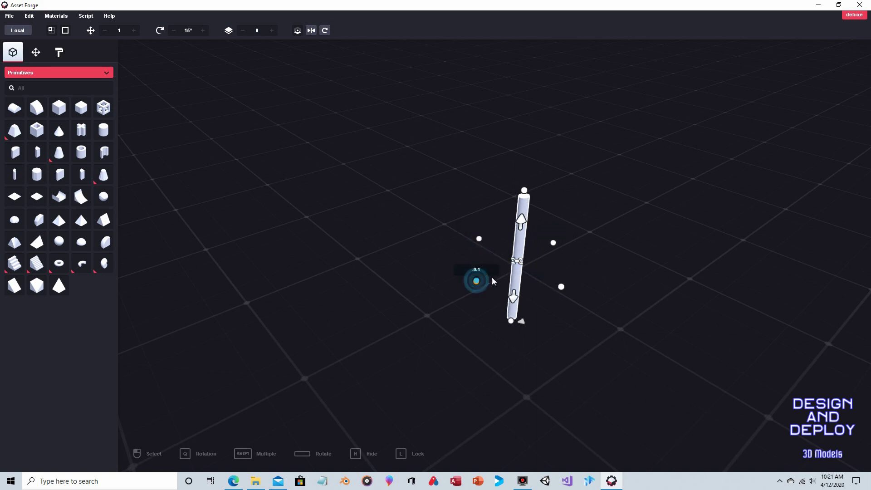
{"action": "right_click_drag", "start_coordinate": [503, 276], "coordinate": [484, 338]}
{"action": "left_click", "coordinate": [481, 306]}
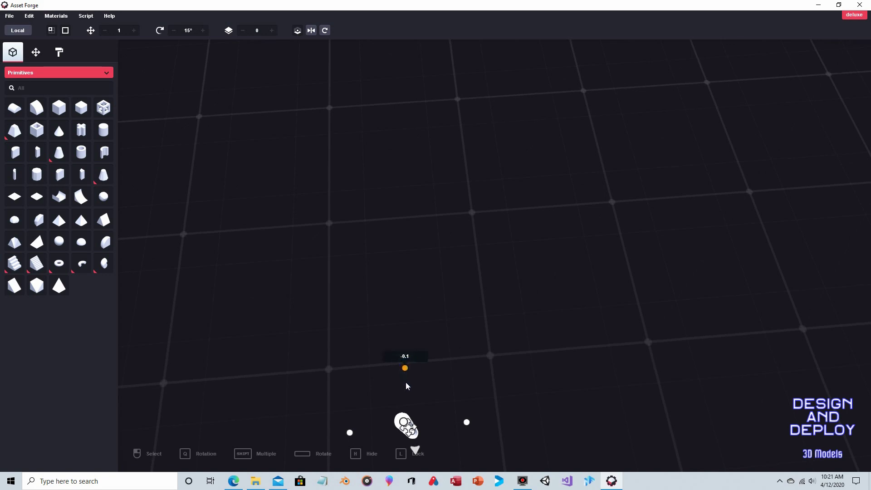
{"action": "right_click_drag", "start_coordinate": [457, 385], "coordinate": [411, 249]}
Set the thin pole's Transform Position X and Z to 0, placing it at 0, 0, 0
{"action": "left_click", "coordinate": [411, 249]}
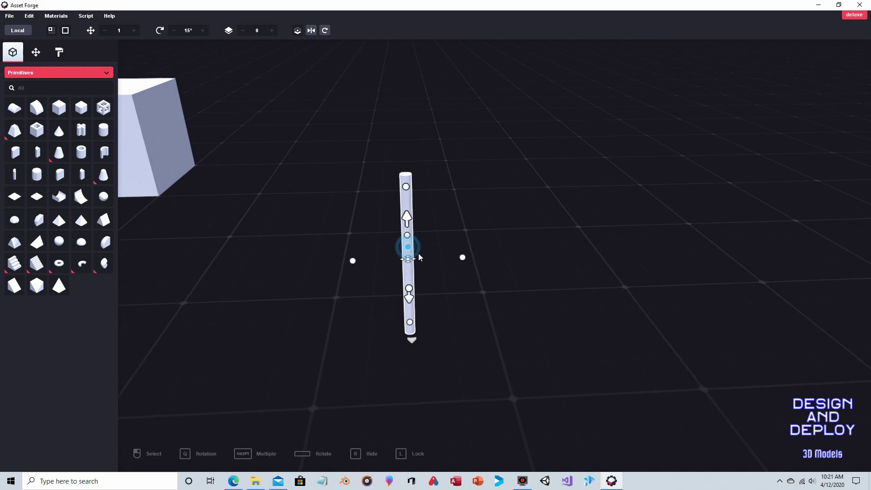
{"action": "left_click", "coordinate": [36, 53]}
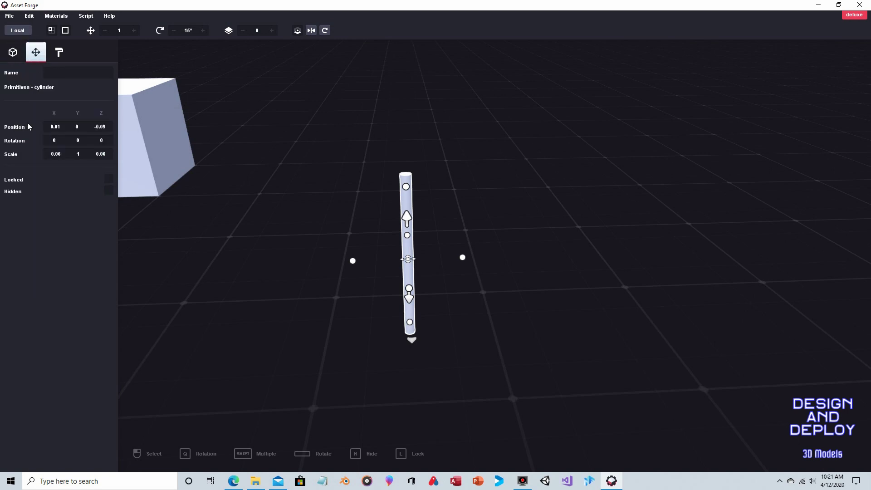
{"action": "left_click", "coordinate": [55, 128]}
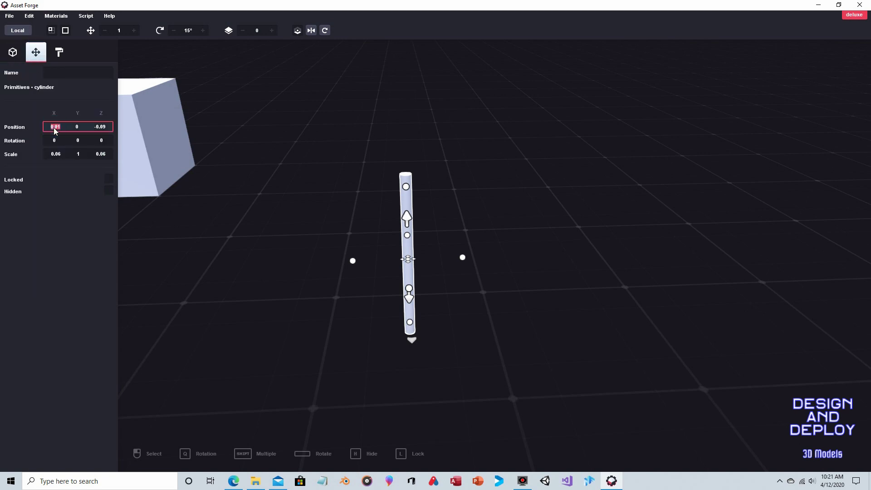
{"action": "type", "text": "0"}
{"action": "left_click", "coordinate": [101, 127]}
{"action": "type", "text": "0"}
{"action": "left_click", "coordinate": [83, 127]}
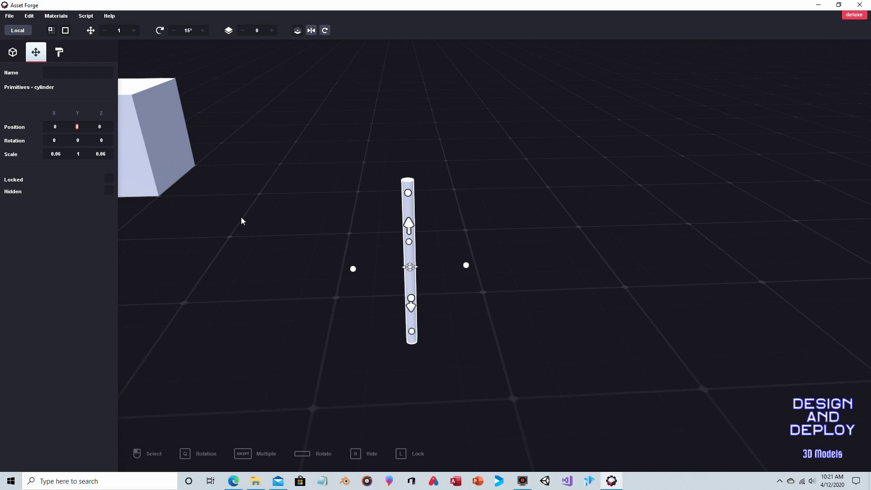
{"action": "left_click", "coordinate": [250, 226]}
{"action": "right_click_drag", "start_coordinate": [251, 225], "coordinate": [45, 100]}
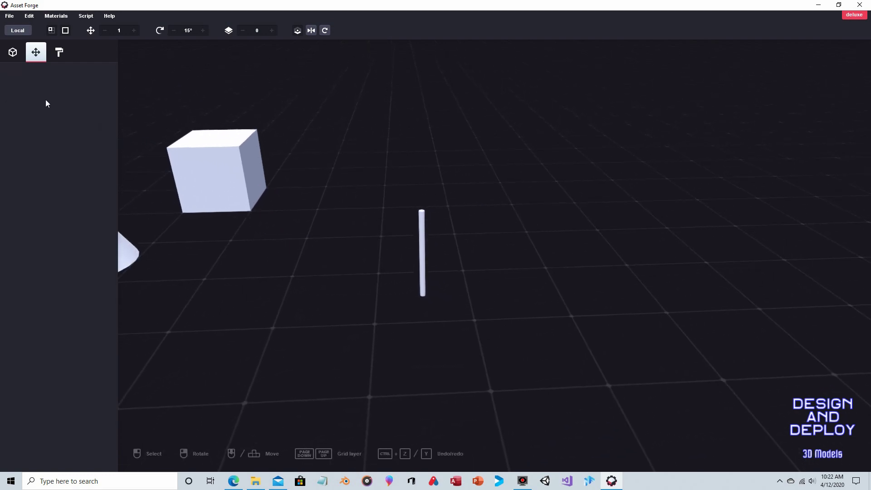
Drag the cone to the grid centre and set its Position Z to 0
{"action": "left_click", "coordinate": [12, 53]}
{"action": "left_click", "coordinate": [133, 260]}
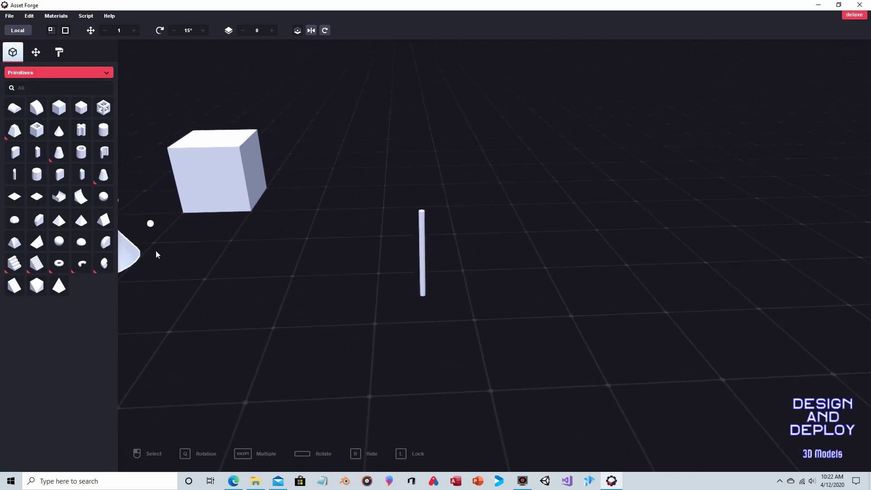
{"action": "scroll", "coordinate": [157, 251], "scroll_direction": "down", "scroll_amount": 3}
{"action": "left_click_drag", "start_coordinate": [190, 234], "coordinate": [438, 252]}
{"action": "left_click", "coordinate": [35, 53]}
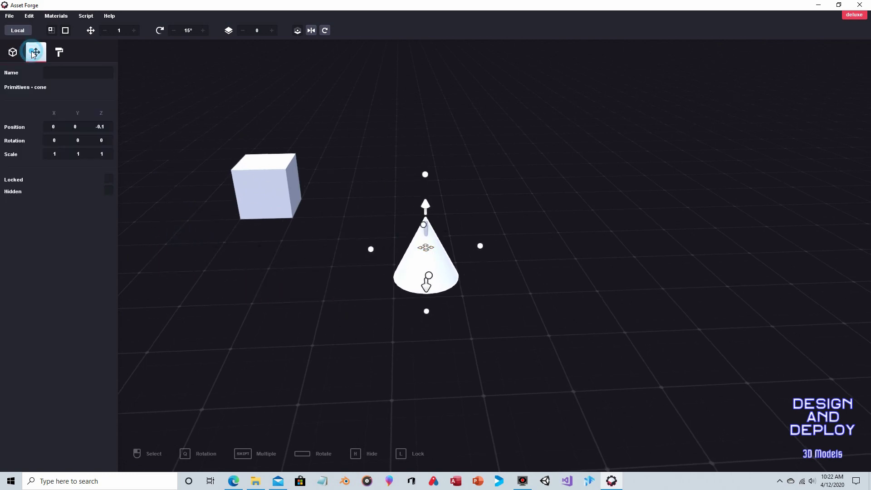
{"action": "left_click", "coordinate": [100, 127]}
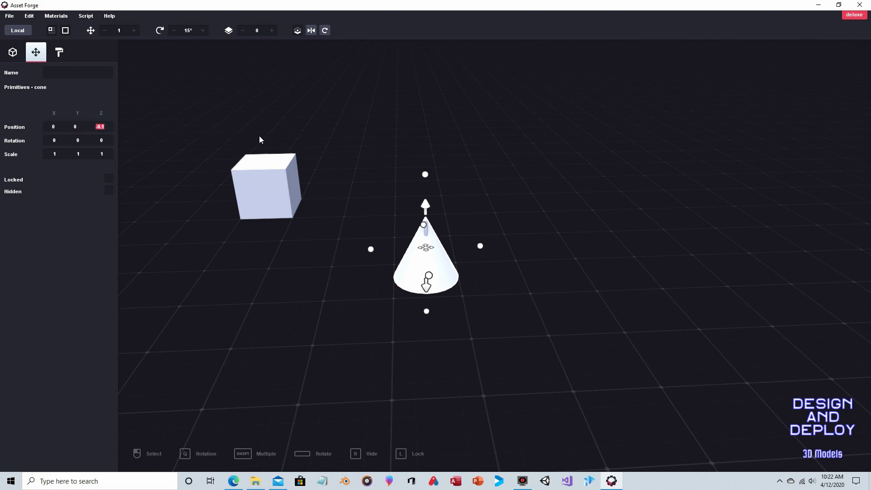
{"action": "right_click_drag", "start_coordinate": [290, 128], "coordinate": [290, 149]}
{"action": "left_click", "coordinate": [94, 126]}
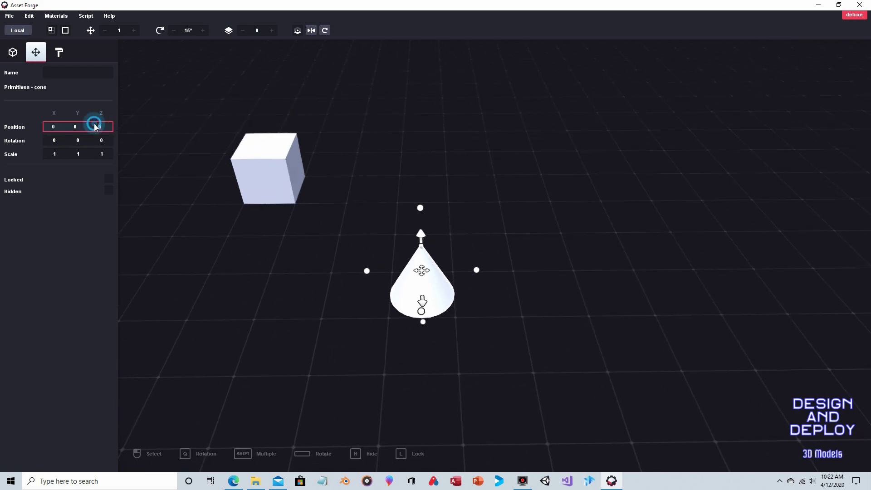
{"action": "right_click_drag", "start_coordinate": [377, 164], "coordinate": [434, 148]}
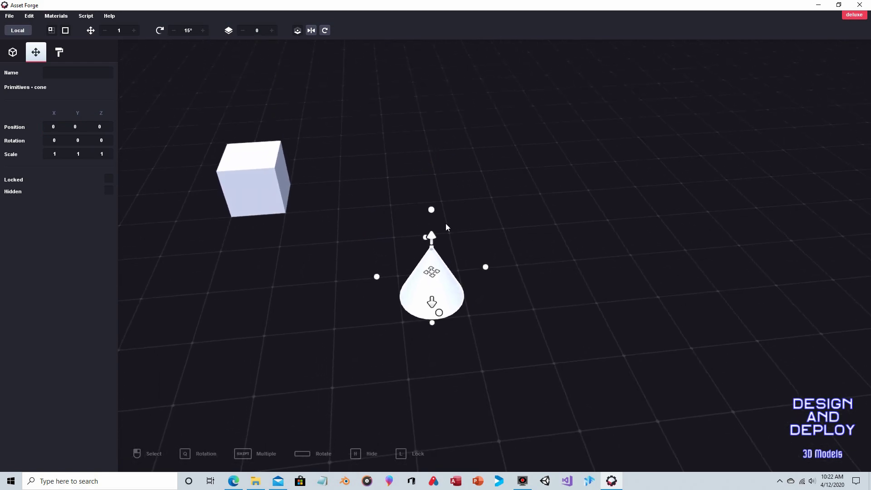
Raise the cone to height 1.3 and shrink it into a squat spike
{"action": "left_click_drag", "start_coordinate": [435, 236], "coordinate": [432, 162]}
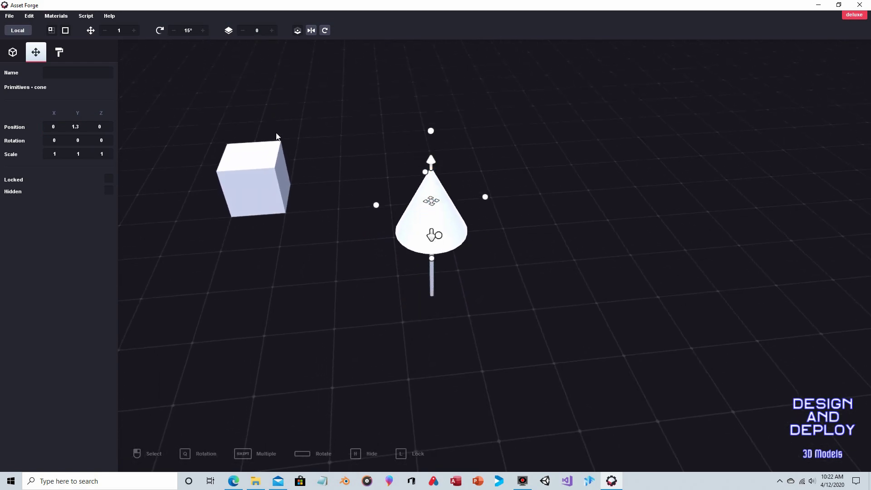
{"action": "scroll", "coordinate": [452, 138], "scroll_direction": "up", "scroll_amount": 3}
{"action": "right_click_drag", "start_coordinate": [467, 139], "coordinate": [499, 184]}
{"action": "left_click_drag", "start_coordinate": [461, 169], "coordinate": [510, 226]}
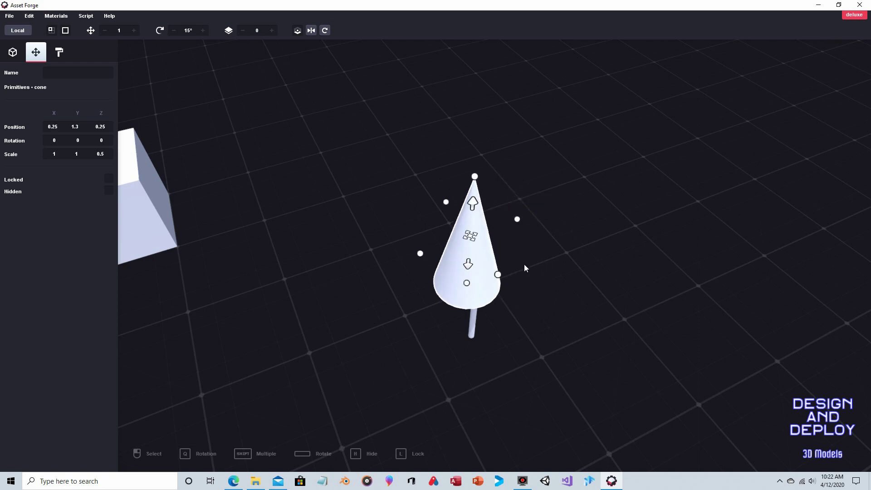
{"action": "left_click_drag", "start_coordinate": [498, 275], "coordinate": [471, 248]}
{"action": "left_click_drag", "start_coordinate": [417, 249], "coordinate": [454, 243]}
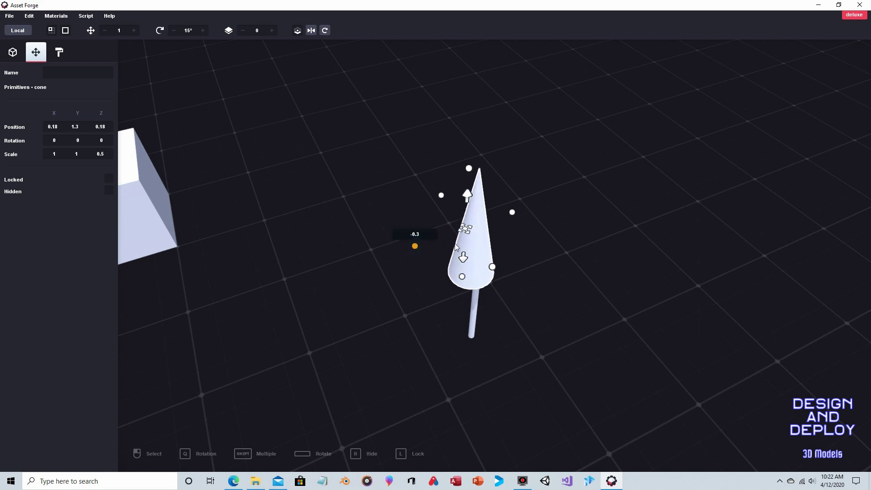
{"action": "left_click_drag", "start_coordinate": [482, 164], "coordinate": [482, 247]}
{"action": "right_click_drag", "start_coordinate": [537, 248], "coordinate": [524, 274]}
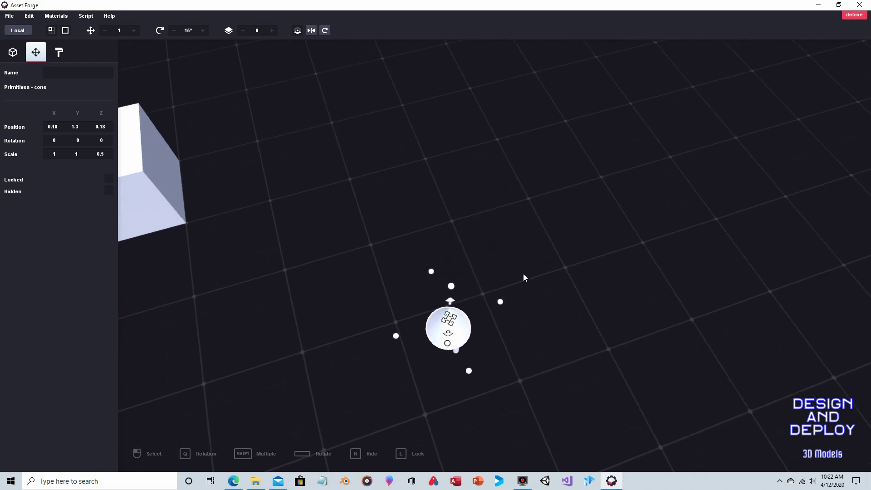
Trim the cone's width and depth to about 0.35 × 0.4 × 0.35 scale
{"action": "left_click", "coordinate": [502, 308]}
{"action": "left_click", "coordinate": [462, 322]}
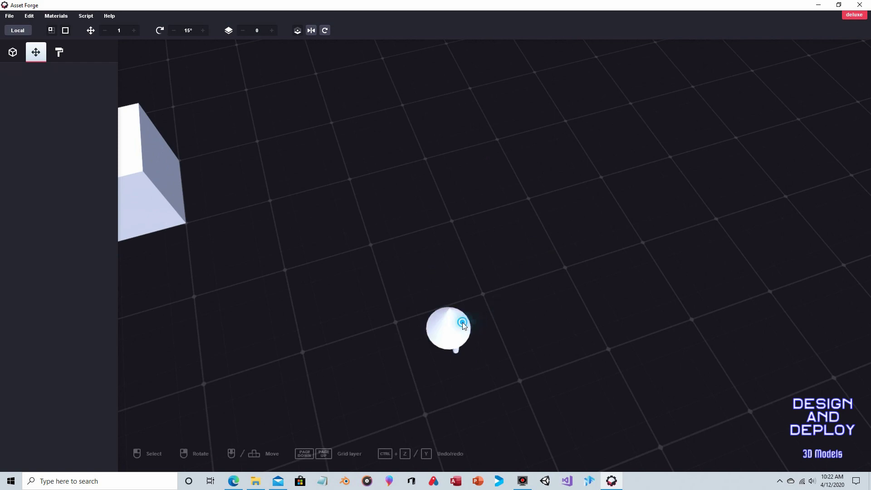
{"action": "mouse_move", "coordinate": [462, 322]}
{"action": "right_mouse_down"}
{"action": "mouse_move", "coordinate": [492, 315]}
{"action": "mouse_move", "coordinate": [476, 331]}
{"action": "right_mouse_up"}
{"action": "left_click_drag", "start_coordinate": [445, 335], "coordinate": [427, 332]}
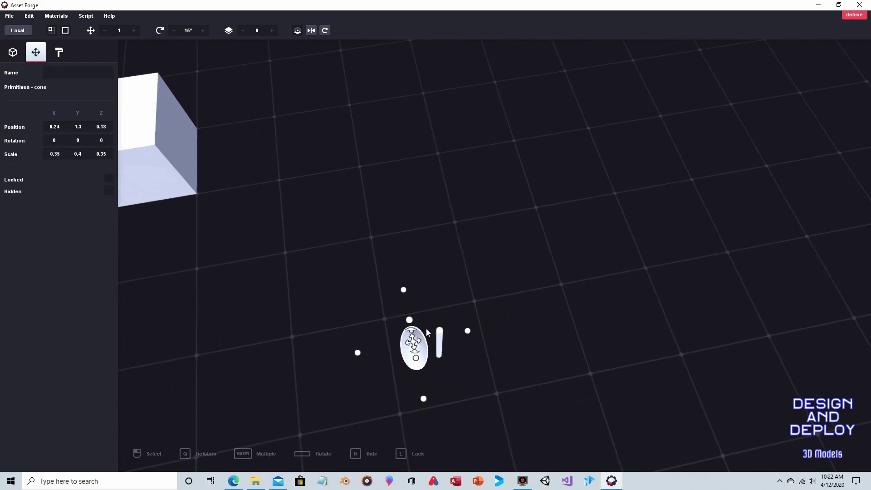
{"action": "left_click_drag", "start_coordinate": [403, 290], "coordinate": [405, 295]}
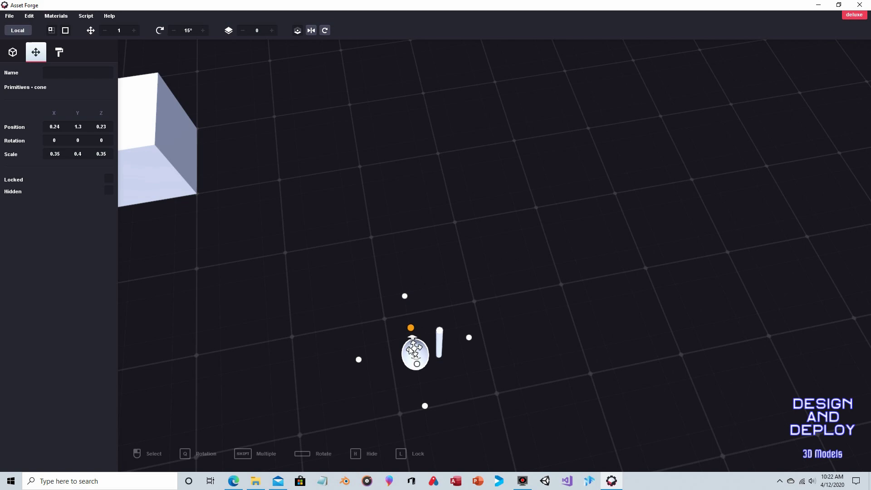
{"action": "left_click_drag", "start_coordinate": [420, 405], "coordinate": [427, 326]}
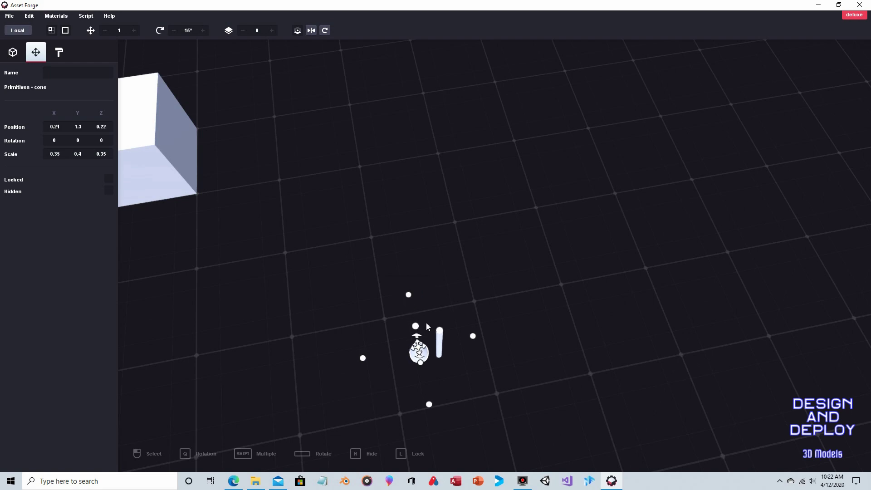
Shorten the cone and drag it onto the pole top at height 1
{"action": "left_click", "coordinate": [472, 365]}
{"action": "right_click_drag", "start_coordinate": [474, 366], "coordinate": [408, 286]}
{"action": "left_click", "coordinate": [392, 211]}
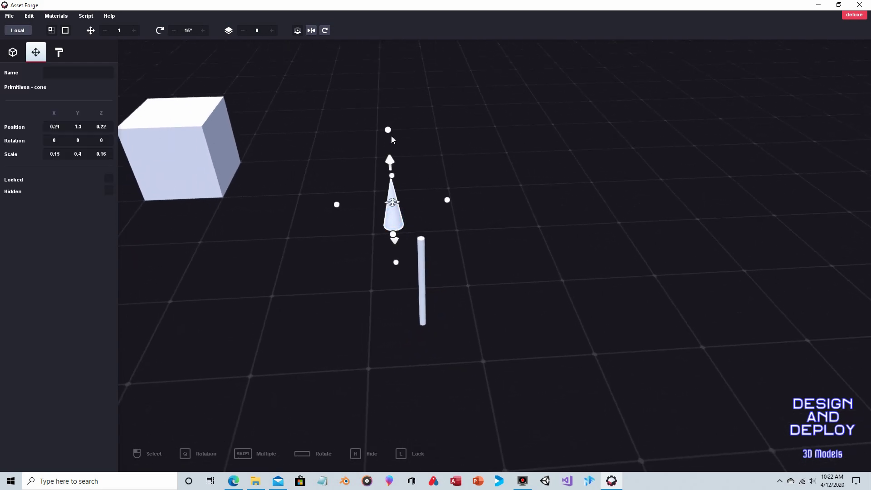
{"action": "left_click_drag", "start_coordinate": [390, 146], "coordinate": [395, 159]}
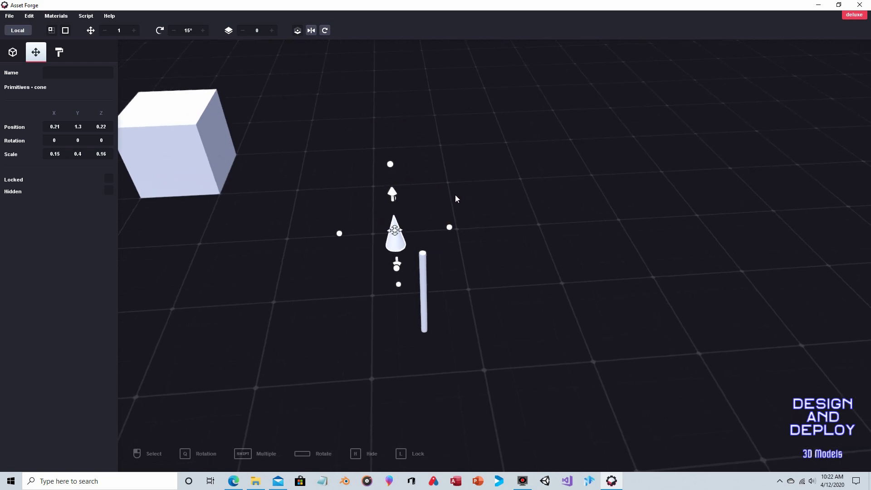
{"action": "right_click_drag", "start_coordinate": [455, 196], "coordinate": [426, 297]}
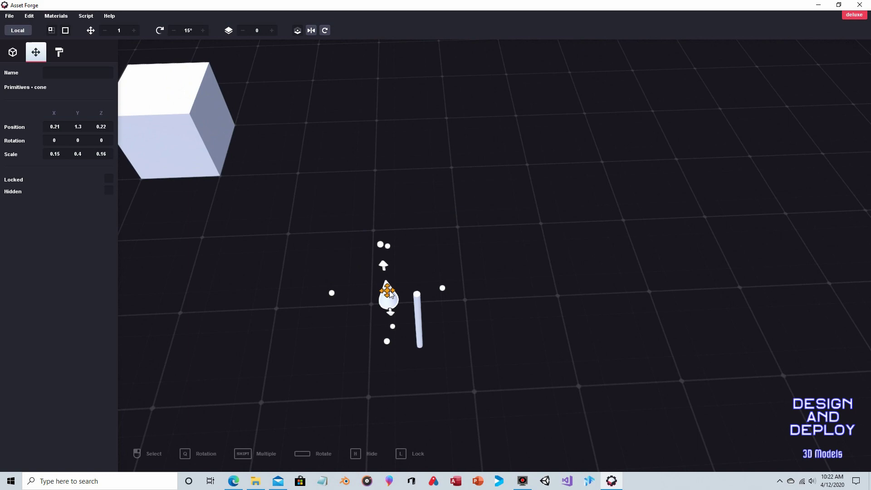
{"action": "left_click_drag", "start_coordinate": [390, 293], "coordinate": [418, 280]}
{"action": "right_click_drag", "start_coordinate": [464, 278], "coordinate": [469, 273]}
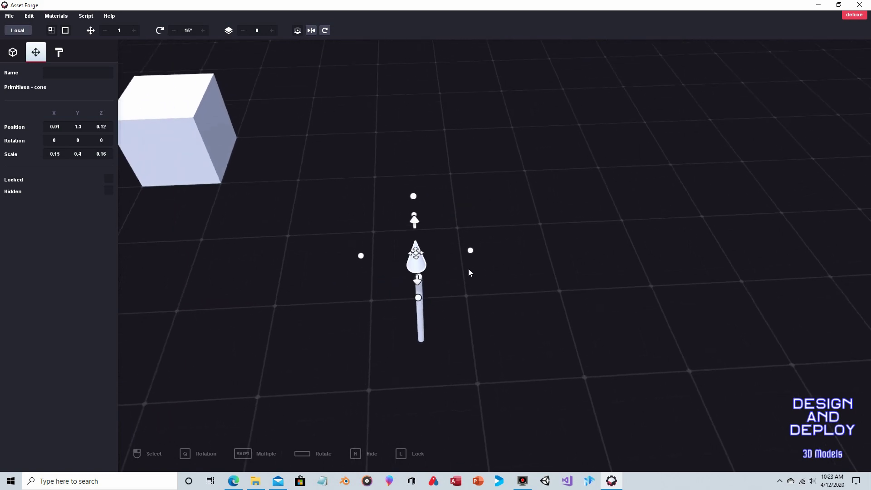
{"action": "right_click_drag", "start_coordinate": [429, 242], "coordinate": [415, 151]}
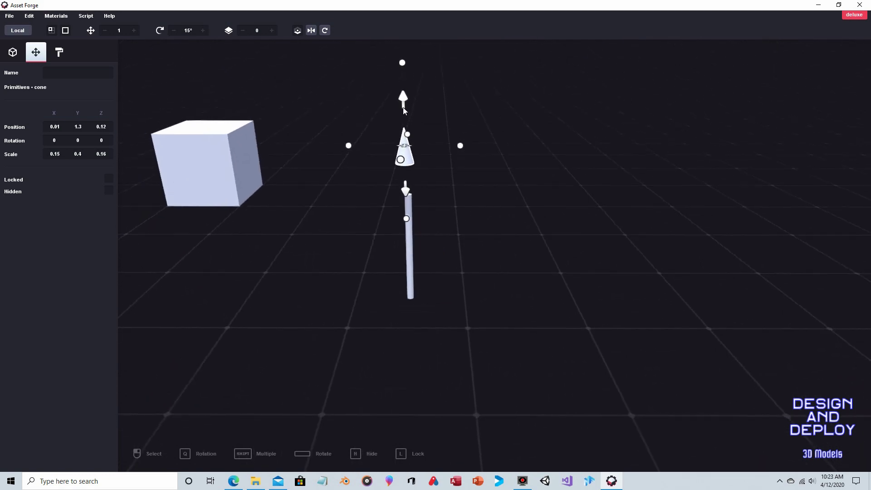
{"action": "left_click_drag", "start_coordinate": [404, 110], "coordinate": [411, 142]}
{"action": "right_click_drag", "start_coordinate": [411, 143], "coordinate": [363, 219]}
{"action": "left_click_drag", "start_coordinate": [334, 231], "coordinate": [350, 231]}
{"action": "left_click", "coordinate": [396, 226]}
{"action": "right_click_drag", "start_coordinate": [396, 226], "coordinate": [455, 277]}
Set the cone's Position X and Z to 0 so it caps the pole at 0, 1, 0
{"action": "left_click", "coordinate": [438, 289]}
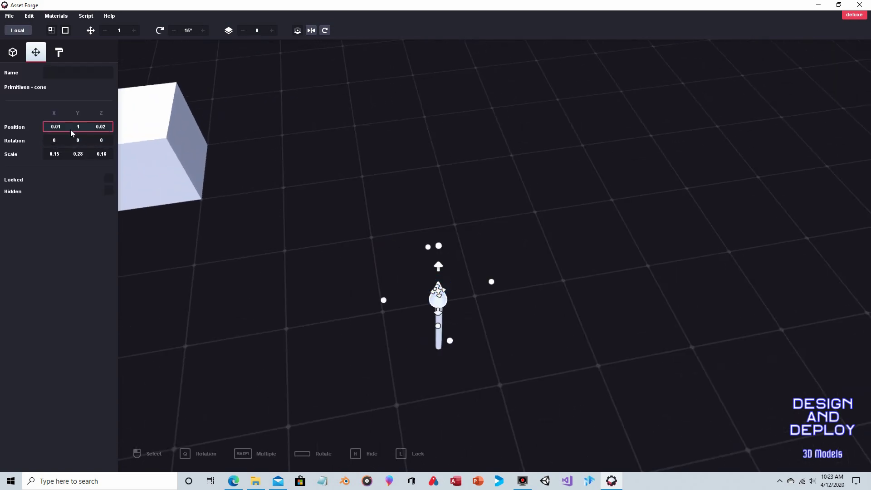
{"action": "left_click", "coordinate": [68, 130]}
{"action": "type", "text": "0"}
{"action": "left_click", "coordinate": [104, 127]}
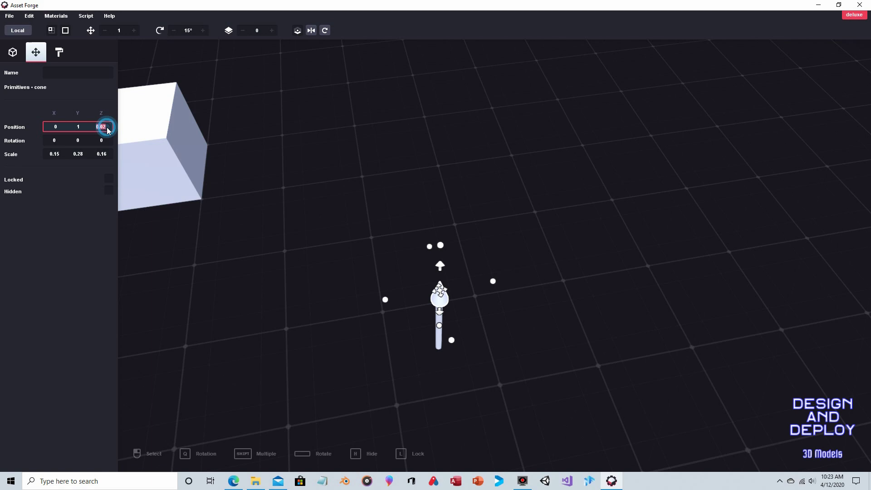
{"action": "type", "text": "0"}
{"action": "key", "text": "Return"}
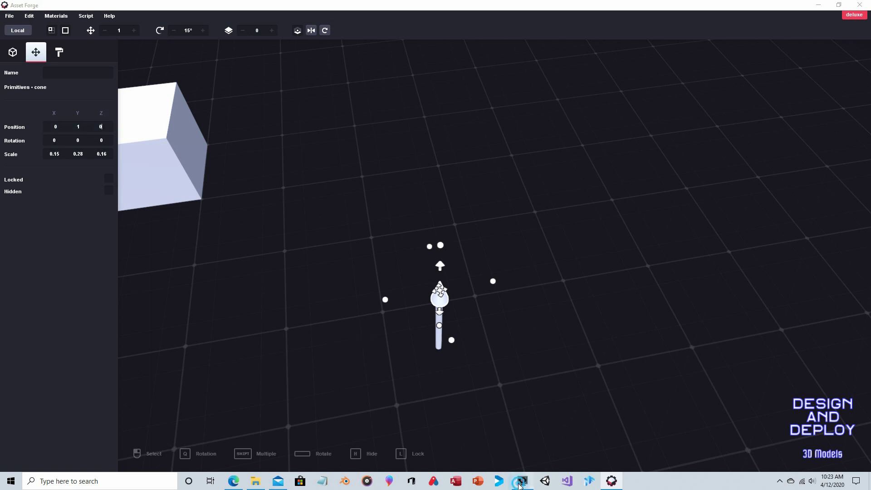
{"action": "right_click_drag", "start_coordinate": [469, 214], "coordinate": [445, 130]}
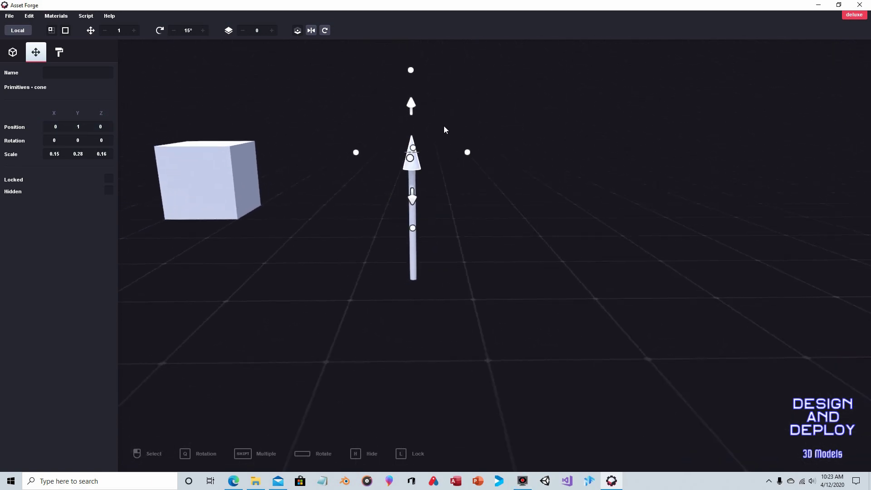
{"action": "scroll", "coordinate": [449, 149], "scroll_direction": "up", "scroll_amount": 2}
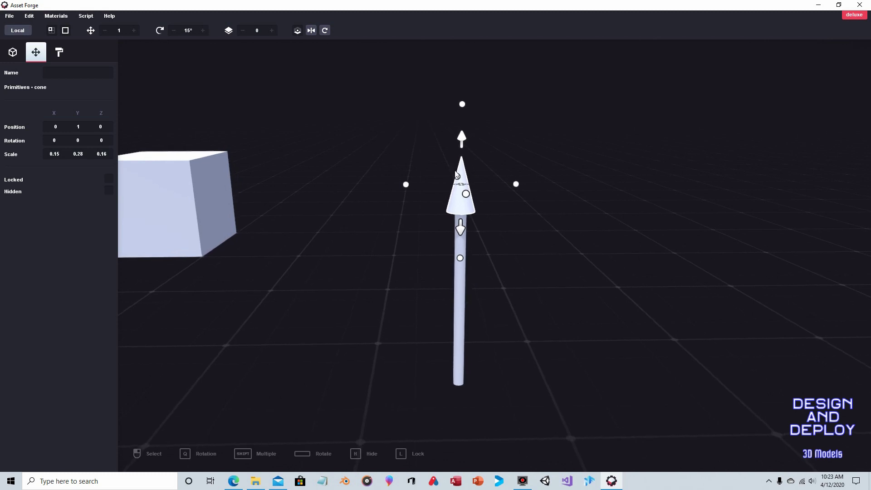
Shift the cone-capped pole 0.2 along X from the grid origin
{"action": "mouse_move", "coordinate": [507, 266]}
{"action": "right_mouse_down"}
{"action": "mouse_move", "coordinate": [494, 234]}
{"action": "mouse_move", "coordinate": [501, 268]}
{"action": "right_mouse_up"}
{"action": "scroll", "coordinate": [500, 268], "scroll_direction": "down", "scroll_amount": 3}
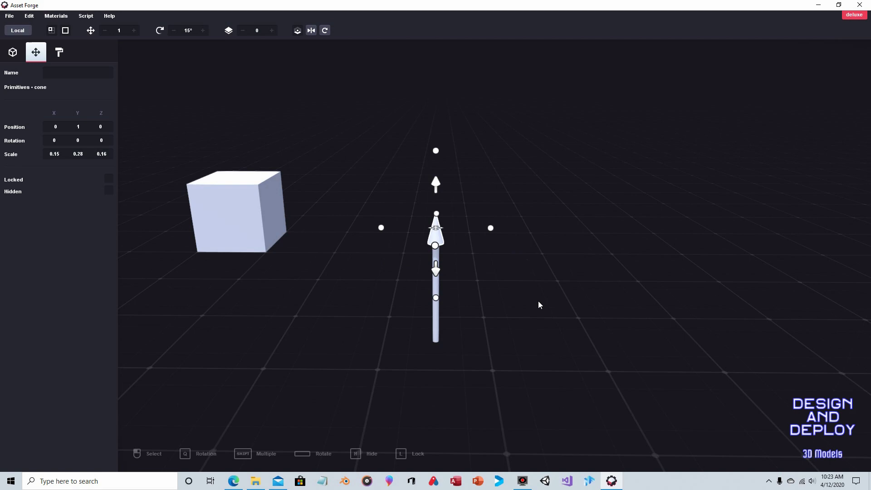
{"action": "mouse_move", "coordinate": [532, 303]}
{"action": "right_mouse_down"}
{"action": "mouse_move", "coordinate": [538, 318]}
{"action": "mouse_move", "coordinate": [521, 312]}
{"action": "right_mouse_up"}
{"action": "right_click_drag", "start_coordinate": [458, 313], "coordinate": [461, 322]}
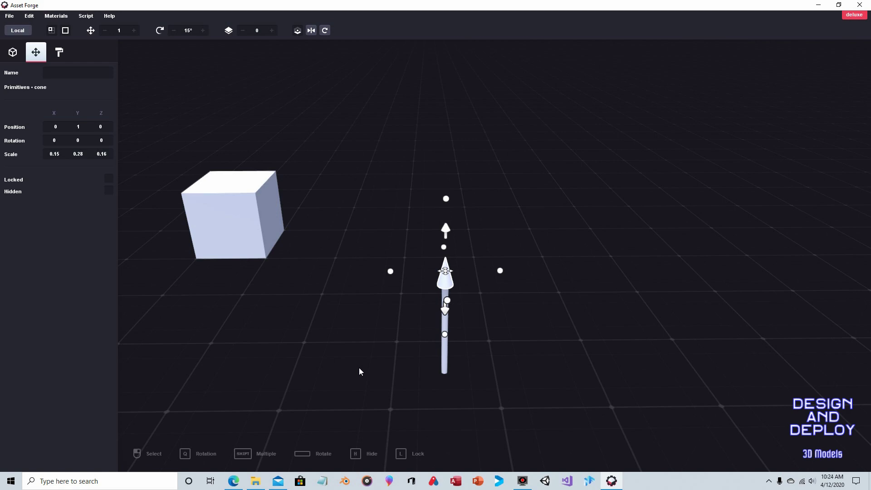
{"action": "scroll", "coordinate": [359, 371], "scroll_direction": "up", "scroll_amount": 3}
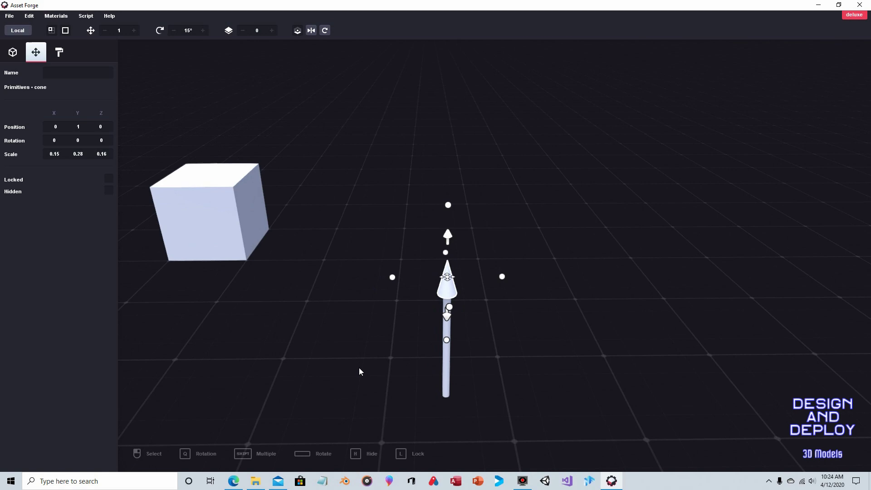
{"action": "right_click_drag", "start_coordinate": [359, 371], "coordinate": [357, 339]}
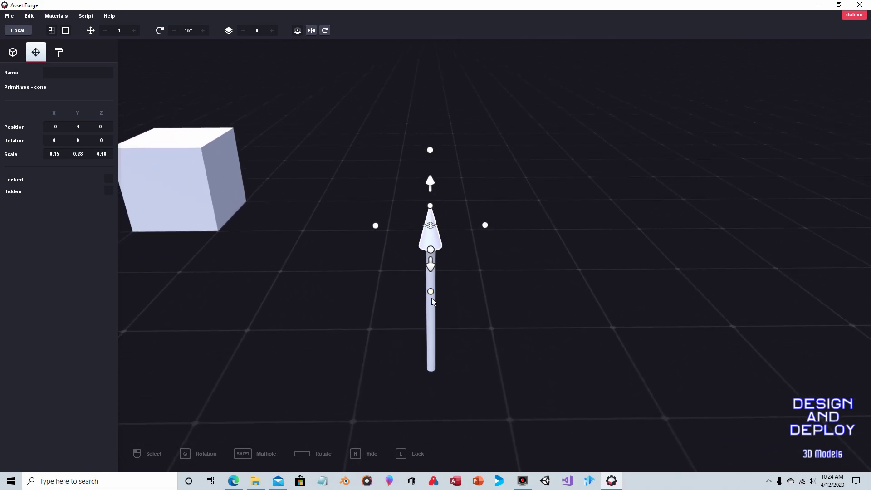
{"action": "left_click_drag", "start_coordinate": [430, 324], "coordinate": [412, 296]}
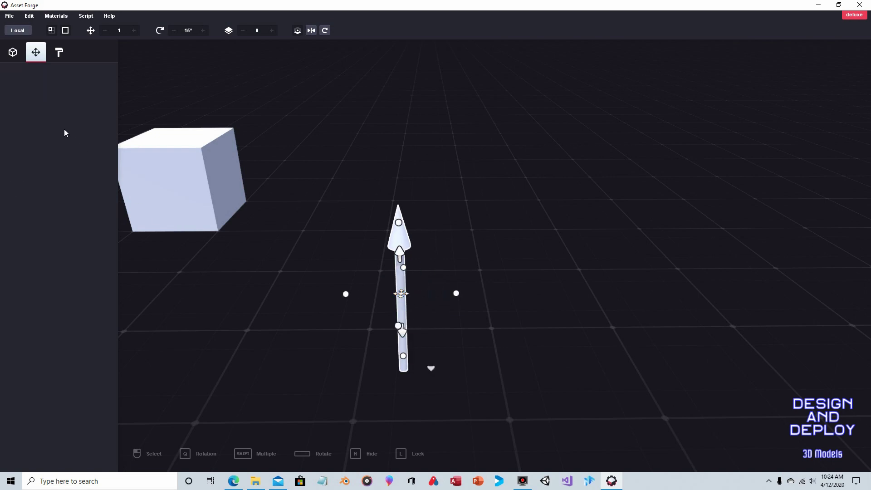
Set the pole cylinder's Position X to 0.25
{"action": "left_click", "coordinate": [478, 334]}
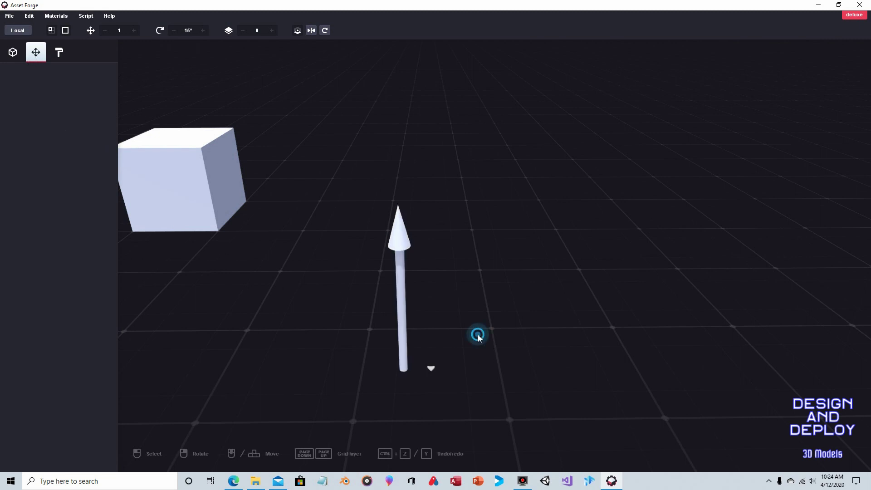
{"action": "left_click", "coordinate": [402, 365]}
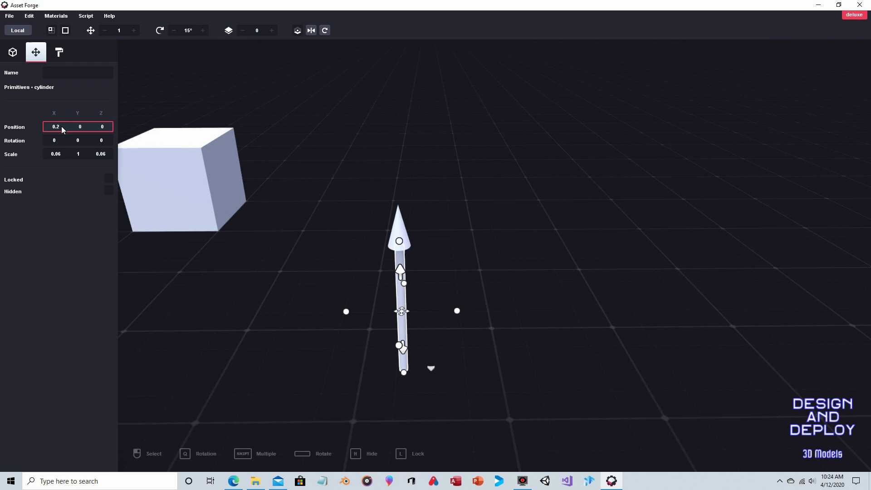
{"action": "type", "text": "5"}
{"action": "key", "text": "Return"}
Set the cone tip's Position X to 0.25, then select both cylinder and cone
{"action": "left_click", "coordinate": [440, 228]}
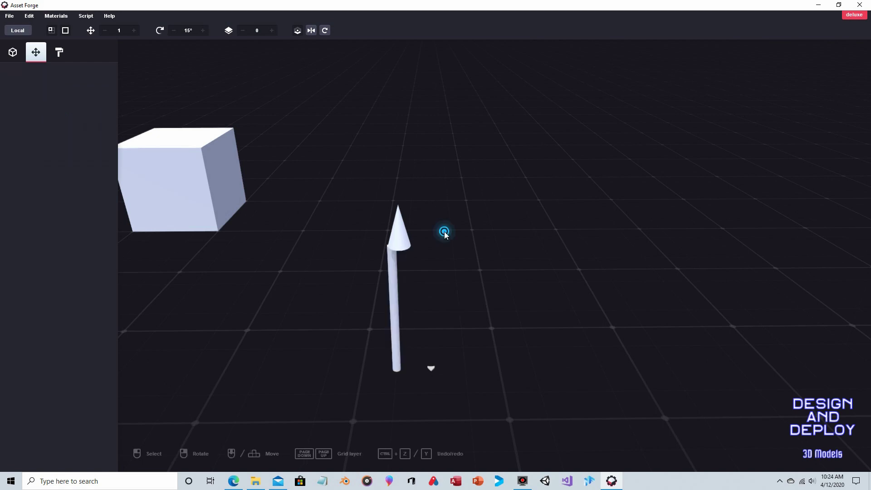
{"action": "left_click", "coordinate": [400, 229]}
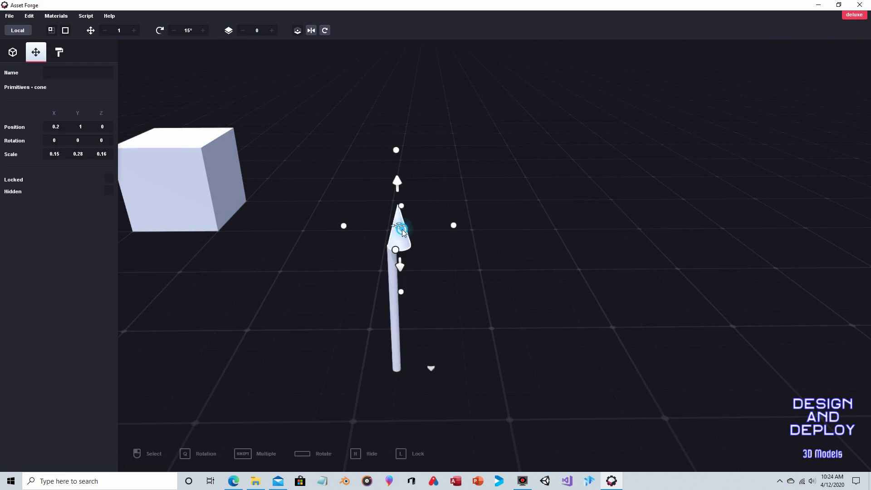
{"action": "left_click", "coordinate": [63, 130]}
{"action": "type", "text": "5"}
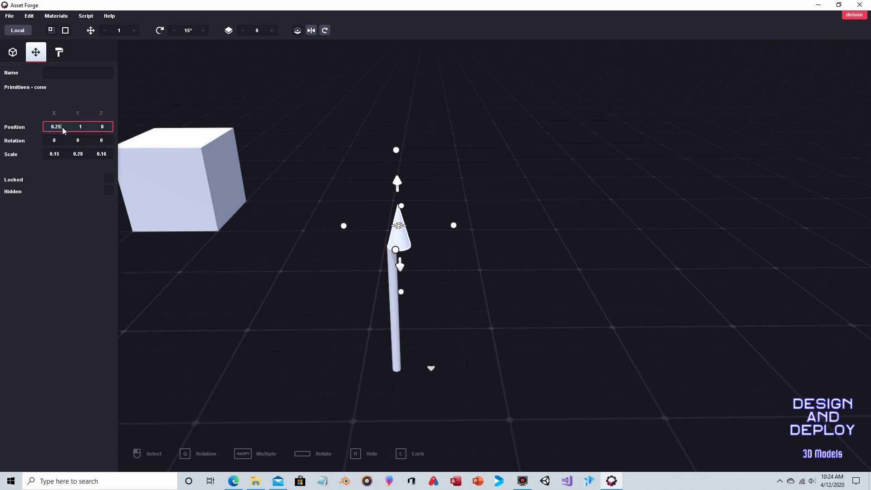
{"action": "left_click", "coordinate": [75, 129]}
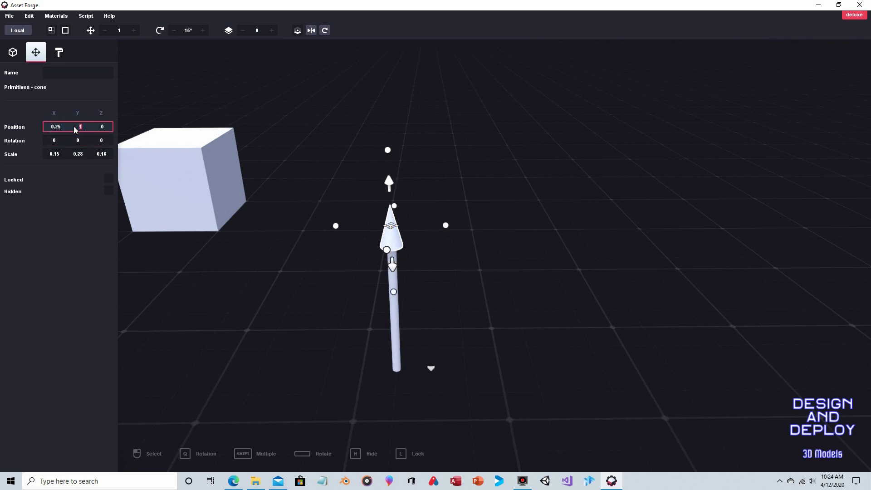
{"action": "left_click", "coordinate": [392, 320]}
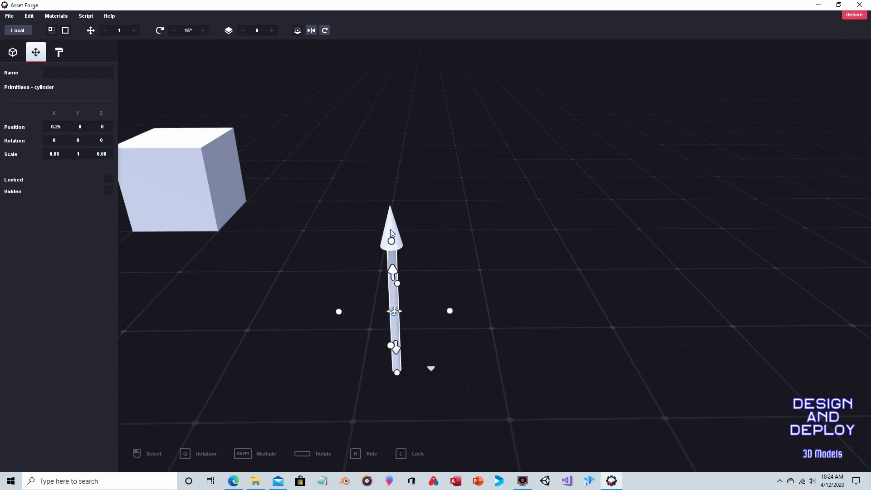
{"action": "left_click", "coordinate": [399, 241], "text": "shift"}
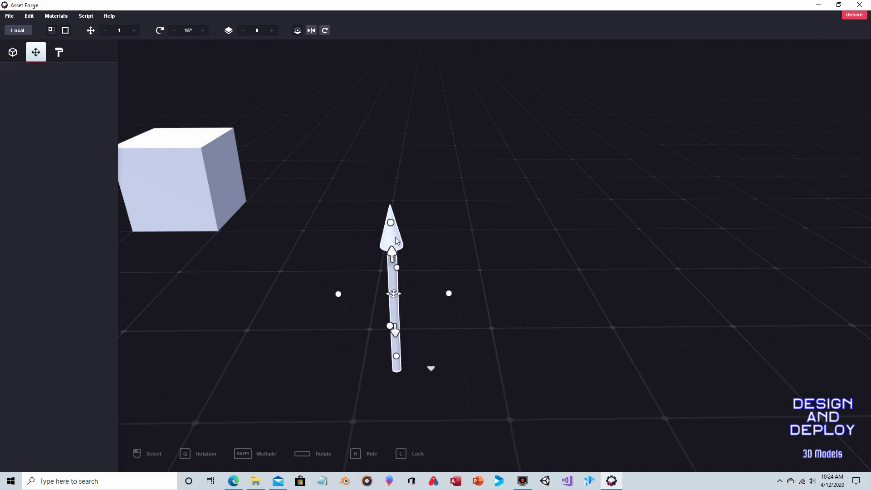
Clone the cylinder and cone with Ctrl+D and set the copy's Position X to -0.25
{"action": "key", "text": "ctrl+d"}
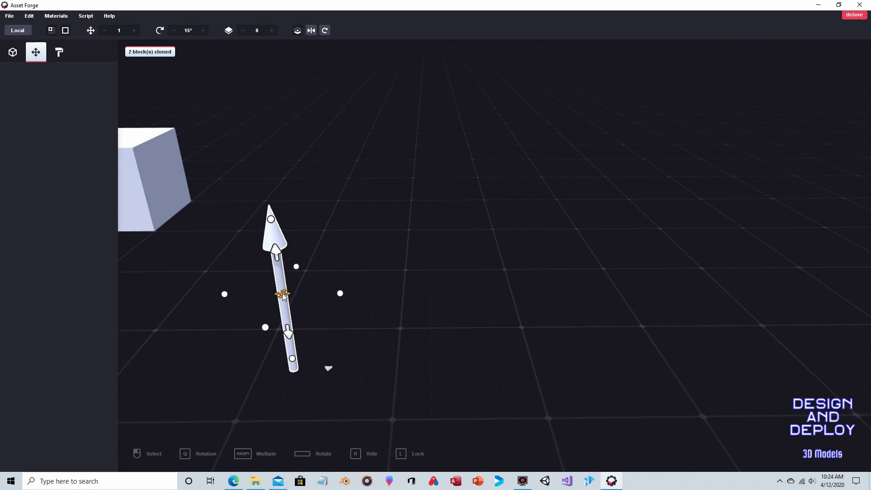
{"action": "left_click_drag", "start_coordinate": [282, 295], "coordinate": [363, 308]}
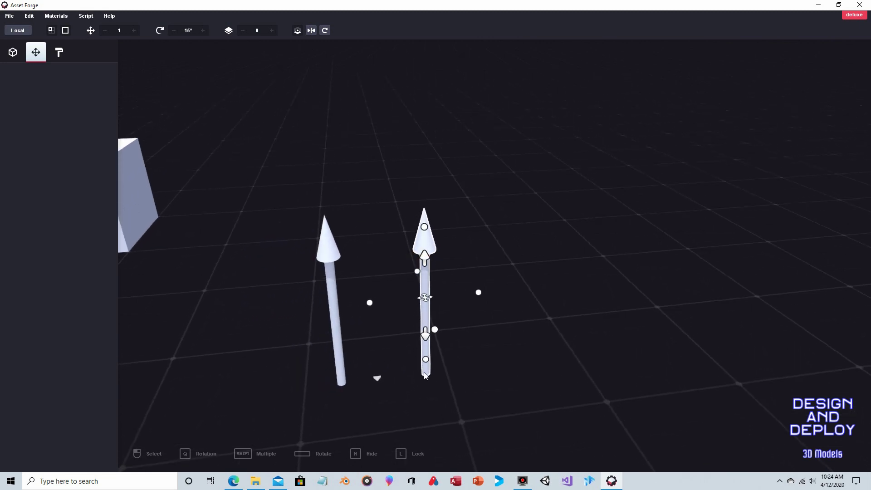
{"action": "left_click", "coordinate": [425, 374]}
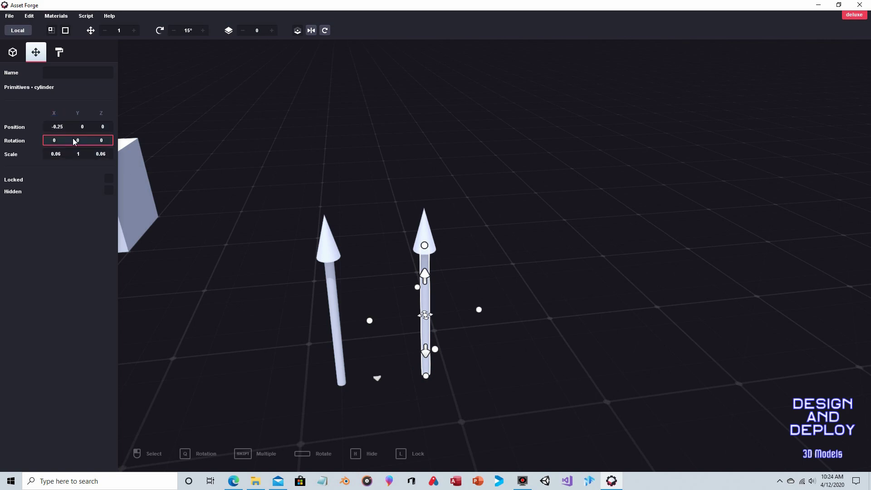
{"action": "left_click", "coordinate": [425, 225]}
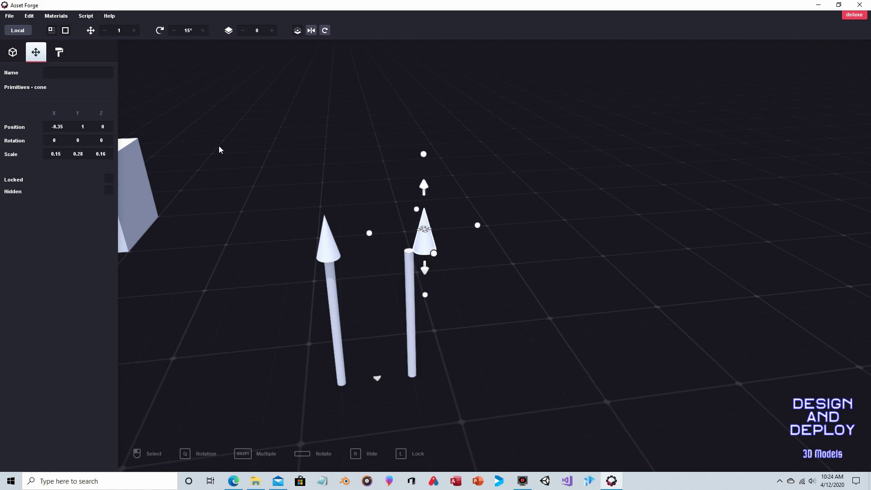
{"action": "left_click", "coordinate": [56, 127]}
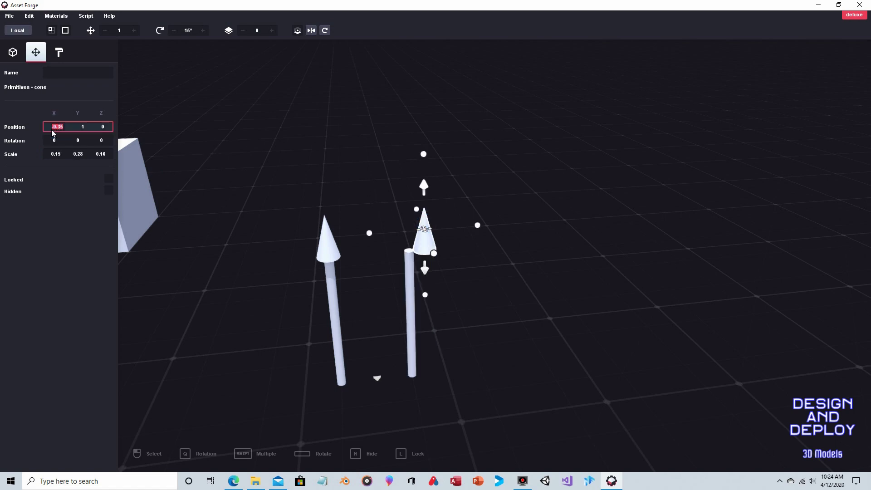
{"action": "left_click", "coordinate": [59, 128]}
{"action": "left_click", "coordinate": [204, 177]}
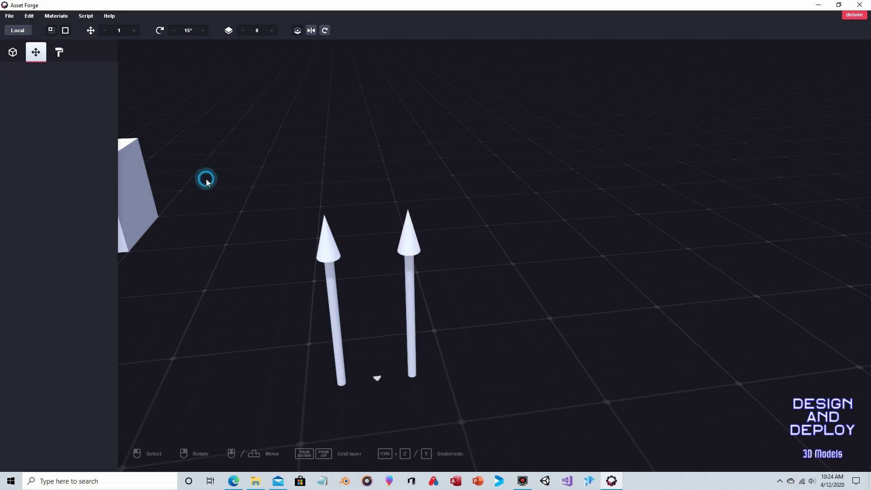
{"action": "right_click_drag", "start_coordinate": [251, 203], "coordinate": [312, 285]}
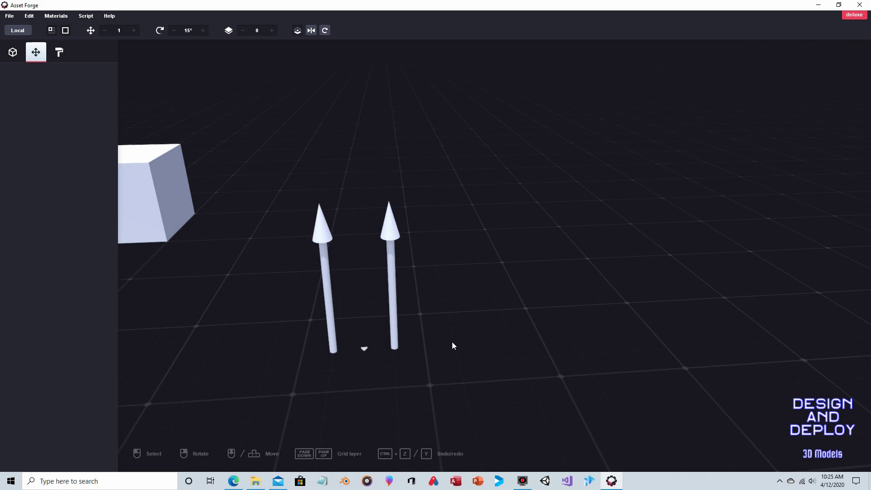
Move the flat block toward the poles and raise it near the pole tops
{"action": "left_click", "coordinate": [135, 162]}
{"action": "left_click_drag", "start_coordinate": [138, 194], "coordinate": [232, 285]}
{"action": "right_click_drag", "start_coordinate": [260, 204], "coordinate": [265, 251]}
{"action": "scroll", "coordinate": [268, 258], "scroll_direction": "down", "scroll_amount": 3}
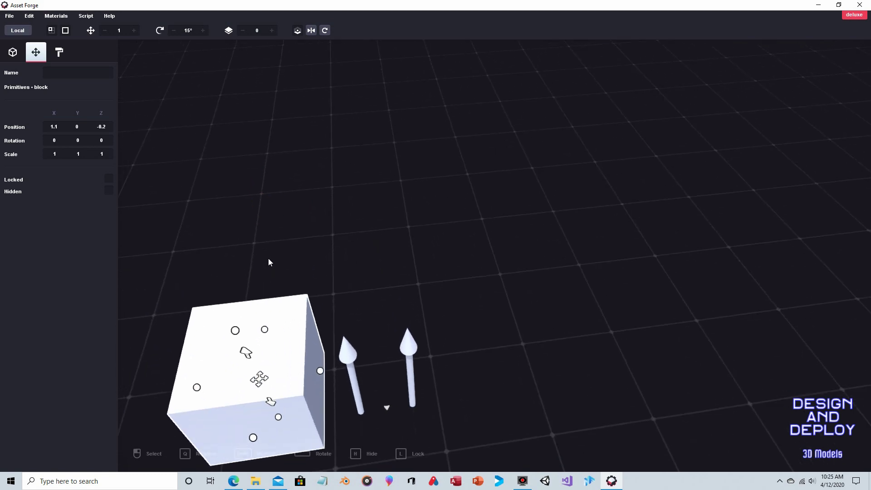
{"action": "left_click_drag", "start_coordinate": [292, 355], "coordinate": [302, 366]}
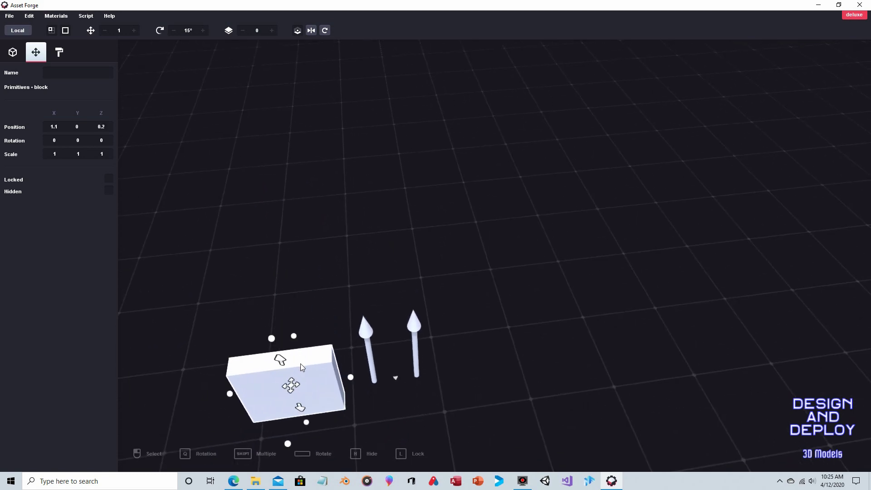
{"action": "right_click_drag", "start_coordinate": [307, 395], "coordinate": [303, 313]}
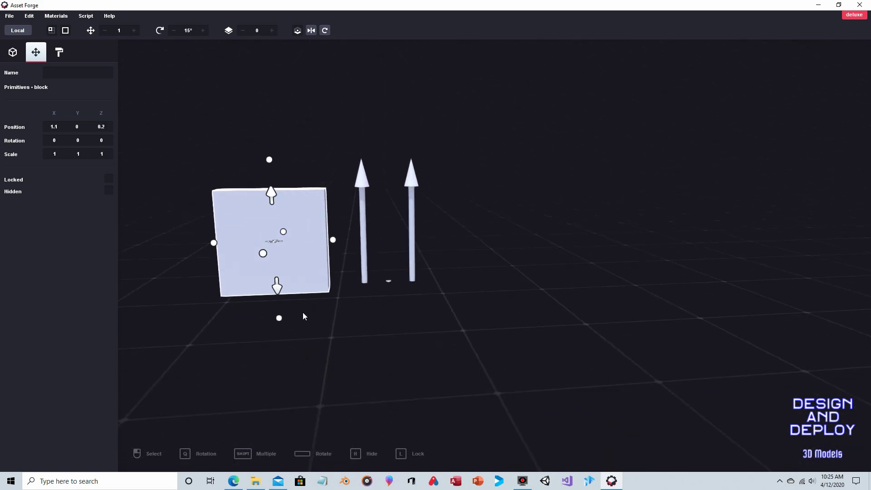
{"action": "left_click_drag", "start_coordinate": [279, 319], "coordinate": [282, 222]}
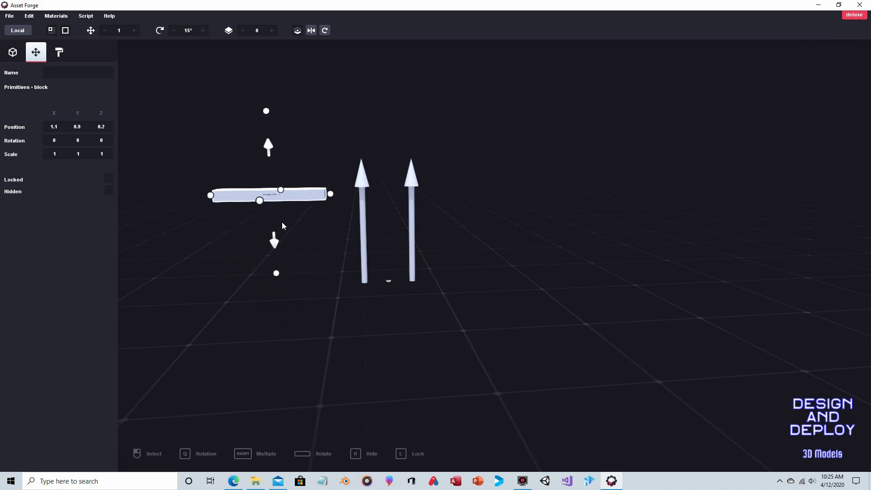
{"action": "right_click_drag", "start_coordinate": [341, 175], "coordinate": [340, 283]}
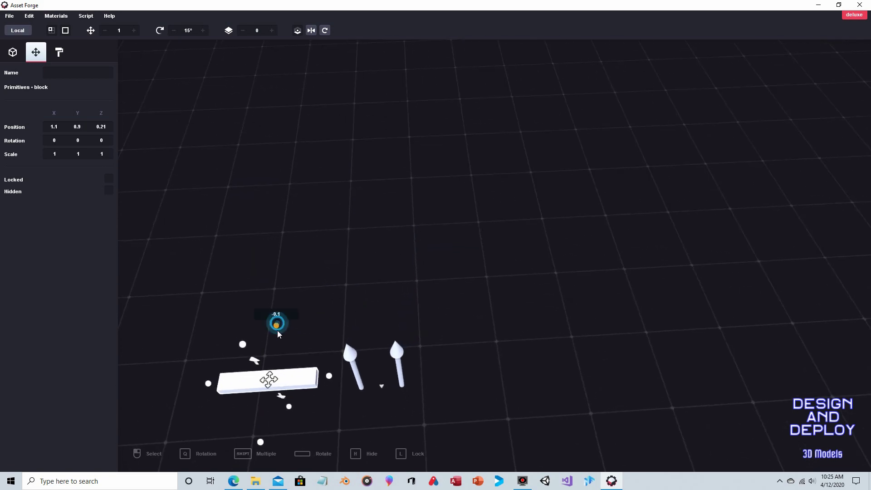
Align the rail's depth and centre it across both poles at 0, 0.93, 0.06
{"action": "left_click_drag", "start_coordinate": [276, 330], "coordinate": [278, 382]}
{"action": "right_click_drag", "start_coordinate": [278, 382], "coordinate": [304, 255]}
{"action": "left_click_drag", "start_coordinate": [285, 285], "coordinate": [290, 249]}
{"action": "right_click_drag", "start_coordinate": [290, 248], "coordinate": [278, 340]}
{"action": "left_click_drag", "start_coordinate": [272, 361], "coordinate": [373, 335]}
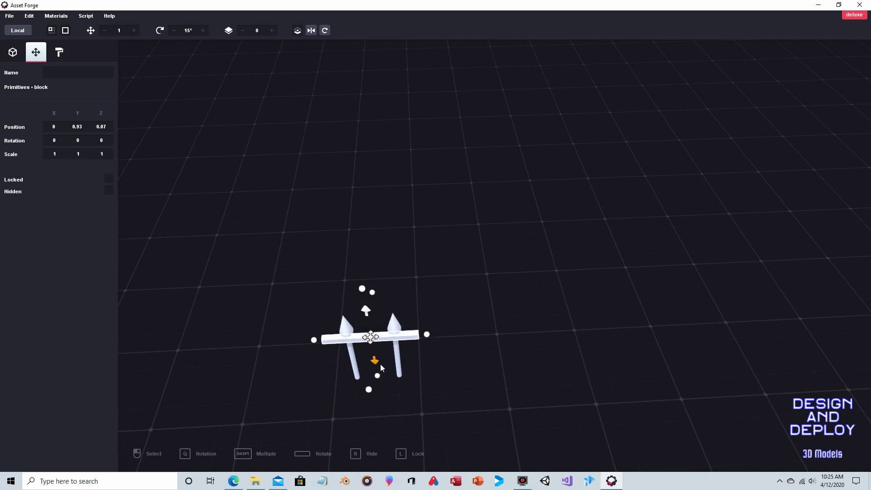
{"action": "right_click_drag", "start_coordinate": [380, 364], "coordinate": [409, 285]}
{"action": "left_click_drag", "start_coordinate": [347, 281], "coordinate": [362, 266]}
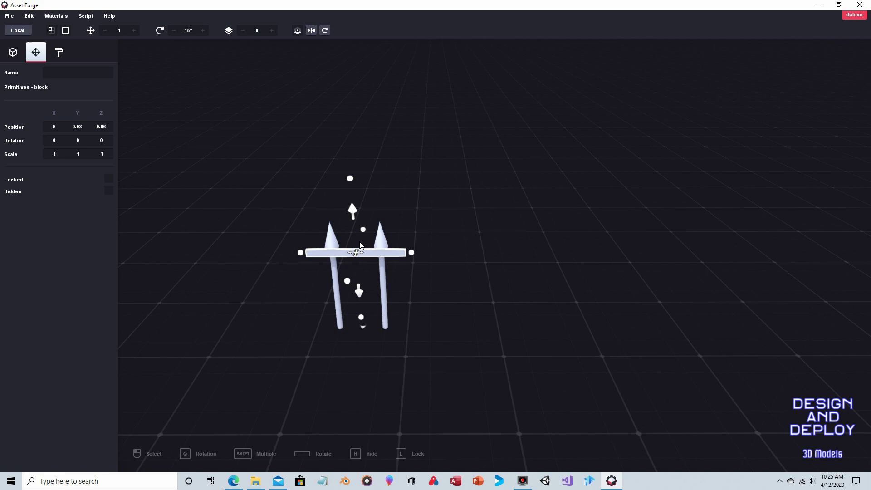
{"action": "left_click_drag", "start_coordinate": [350, 182], "coordinate": [352, 188]}
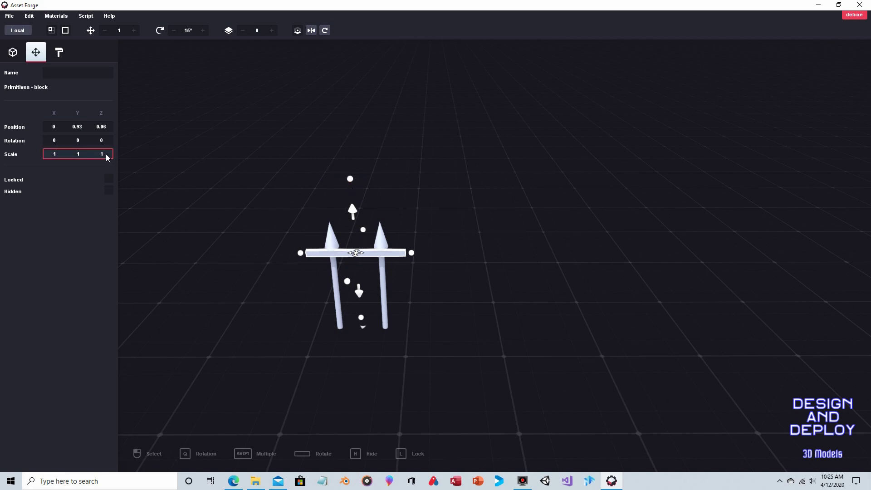
Set the crossbar's depth position to 0 and lower it to height 0.73
{"action": "left_click", "coordinate": [108, 126]}
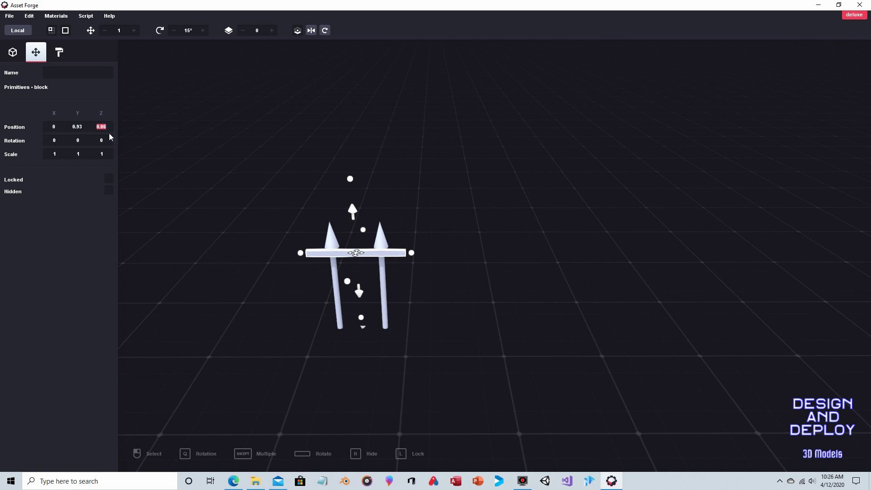
{"action": "type", "text": "0"}
{"action": "left_click", "coordinate": [78, 127]}
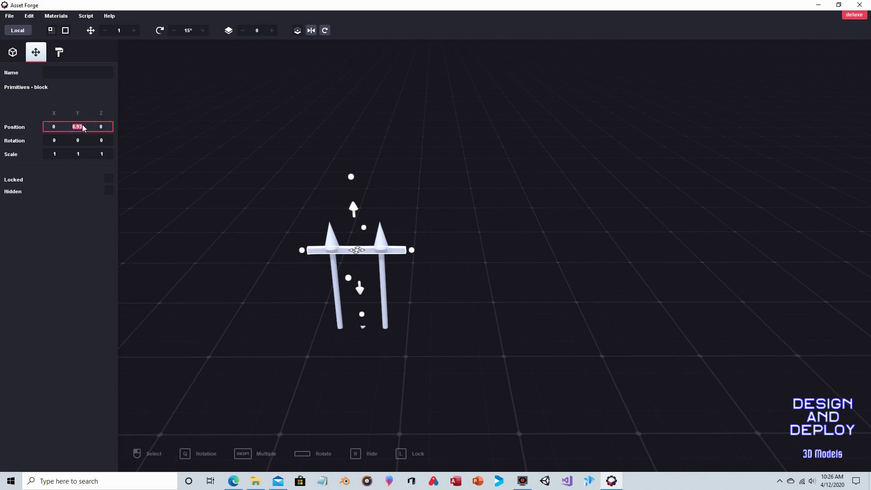
{"action": "left_click_drag", "start_coordinate": [358, 207], "coordinate": [434, 240]}
{"action": "right_click_drag", "start_coordinate": [435, 241], "coordinate": [278, 293]}
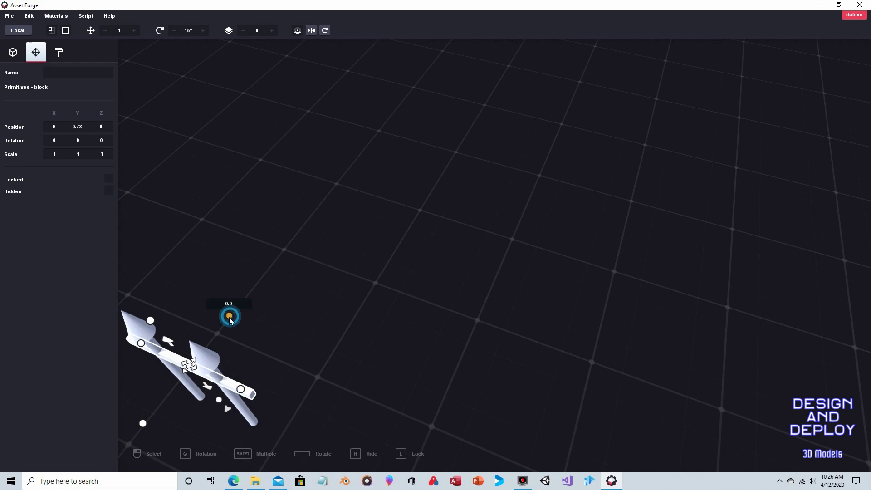
{"action": "left_click_drag", "start_coordinate": [227, 324], "coordinate": [226, 325]}
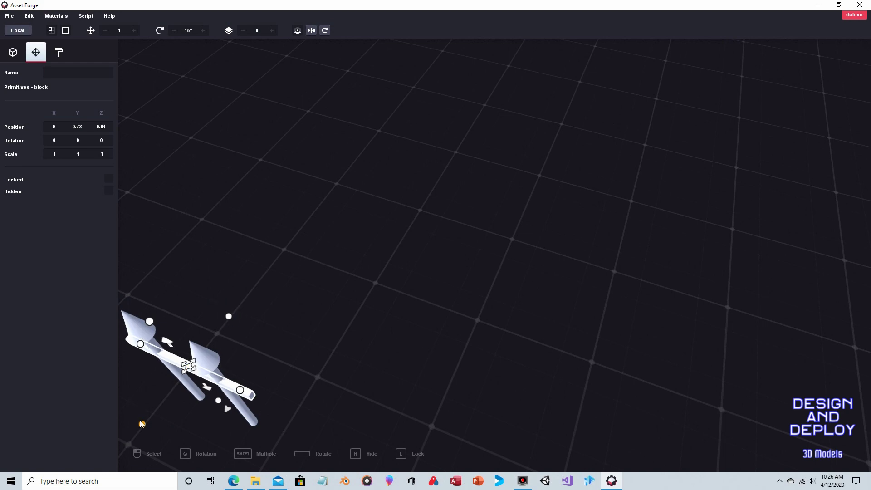
{"action": "left_click_drag", "start_coordinate": [149, 423], "coordinate": [163, 410]}
Slim the crossbar to scale Y 0.86 and Z 0.62, viewing it from the front
{"action": "mouse_move", "coordinate": [163, 410]}
{"action": "right_mouse_down"}
{"action": "mouse_move", "coordinate": [177, 384]}
{"action": "mouse_move", "coordinate": [233, 340]}
{"action": "mouse_move", "coordinate": [168, 404]}
{"action": "right_mouse_up"}
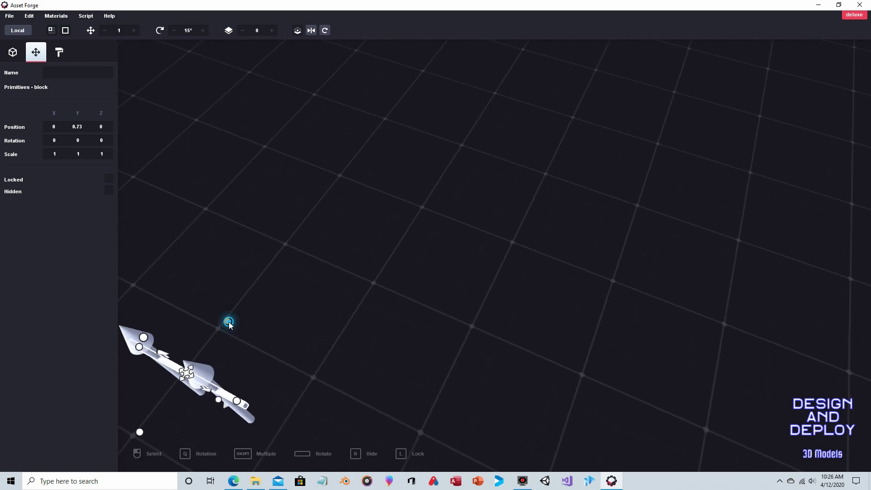
{"action": "left_click_drag", "start_coordinate": [229, 322], "coordinate": [221, 339]}
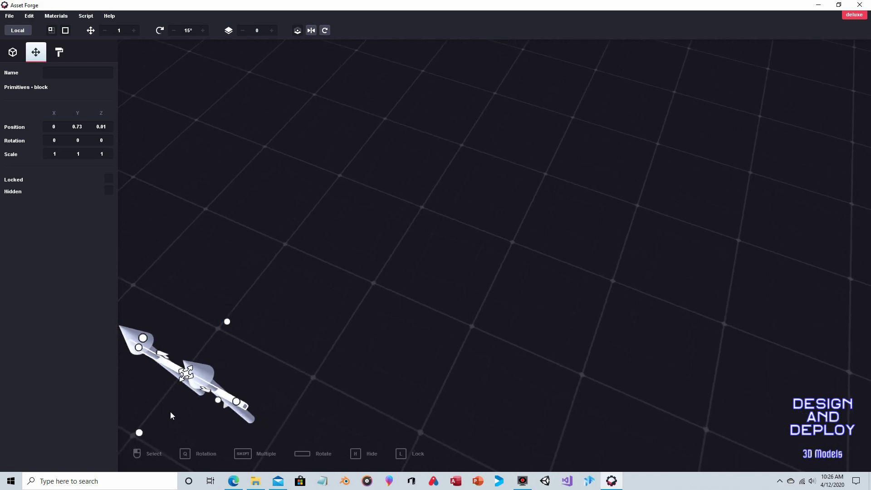
{"action": "left_click_drag", "start_coordinate": [146, 434], "coordinate": [168, 405]}
{"action": "right_click_drag", "start_coordinate": [168, 404], "coordinate": [318, 222]}
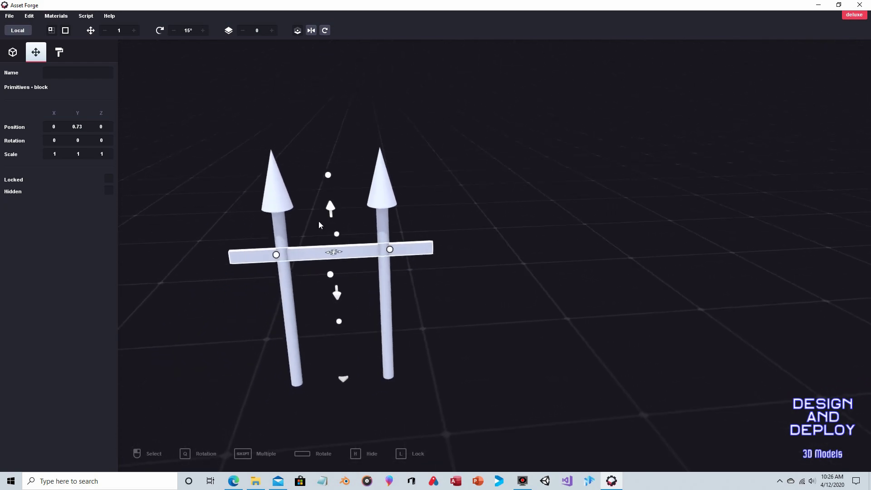
{"action": "left_click", "coordinate": [329, 175]}
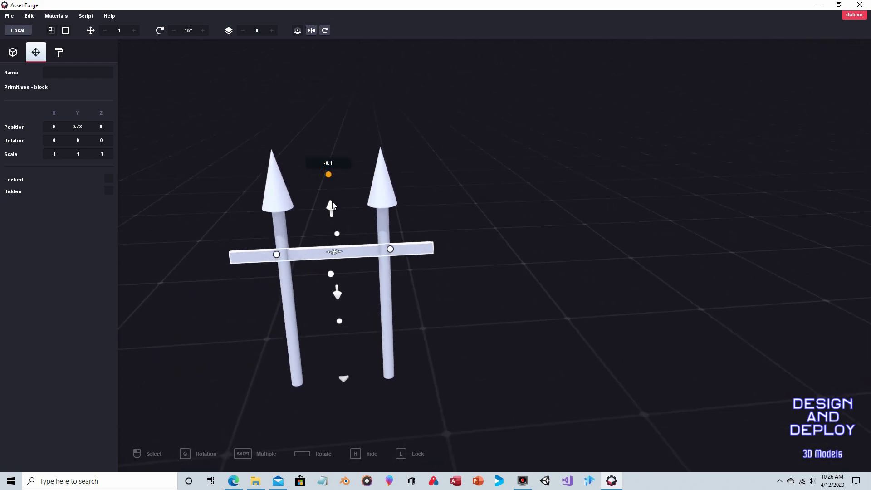
{"action": "left_click", "coordinate": [455, 236]}
{"action": "left_click", "coordinate": [345, 249]}
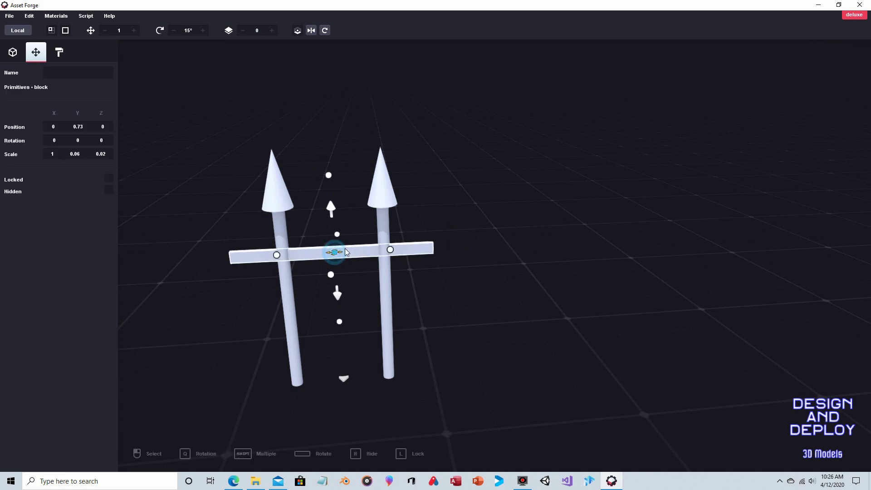
{"action": "right_click_drag", "start_coordinate": [439, 218], "coordinate": [452, 186]}
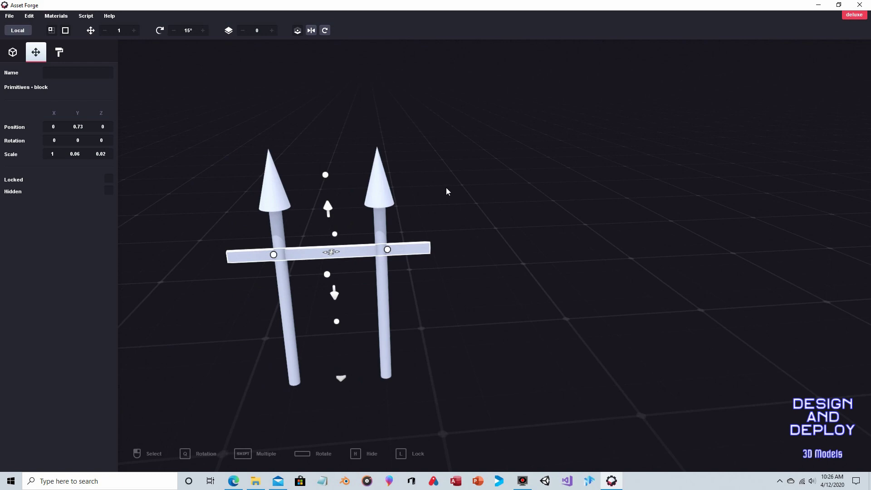
Clone the crossbar and lower the copy to height 0.23 as the bottom rail
{"action": "key", "text": "ctrl+d"}
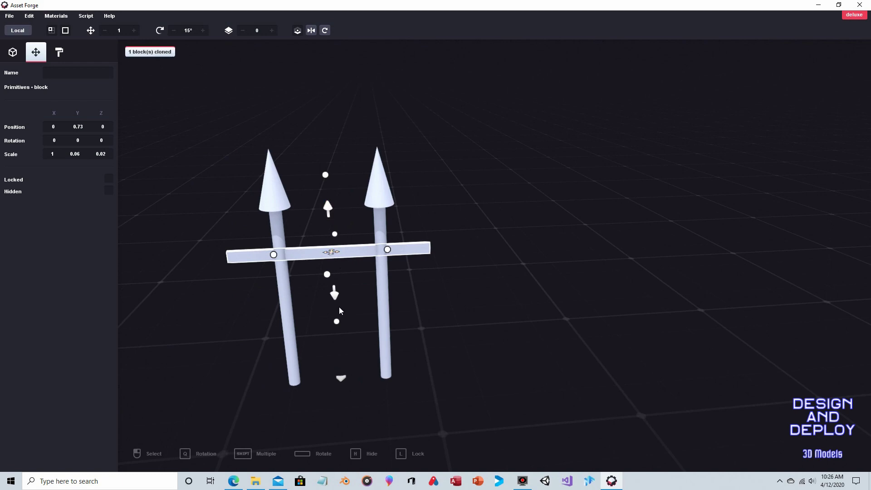
{"action": "left_click_drag", "start_coordinate": [335, 301], "coordinate": [342, 380]}
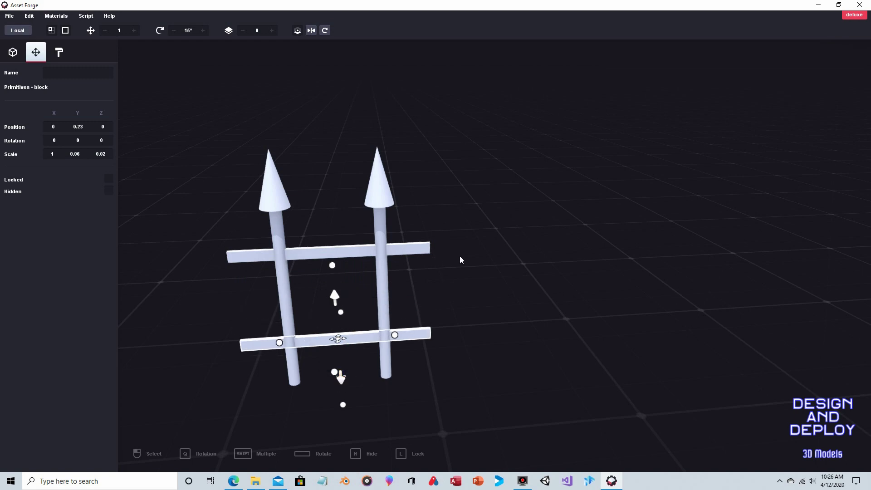
{"action": "left_click", "coordinate": [457, 262]}
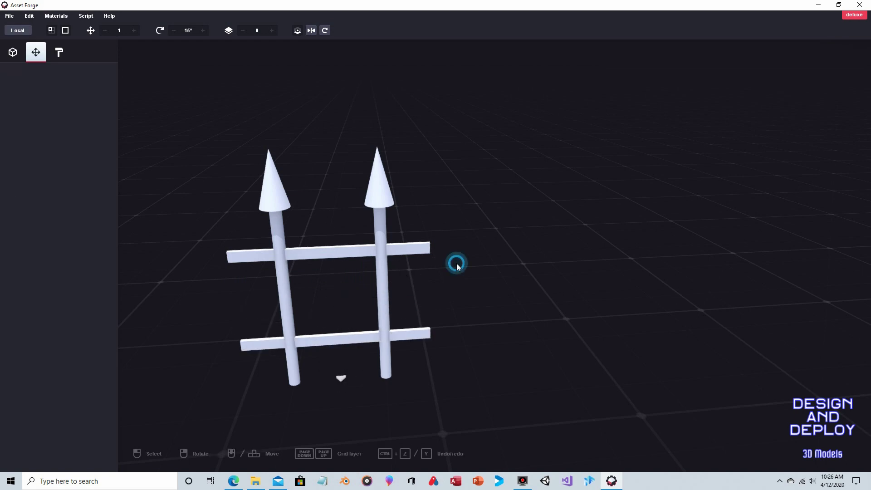
{"action": "right_click_drag", "start_coordinate": [456, 263], "coordinate": [453, 265]}
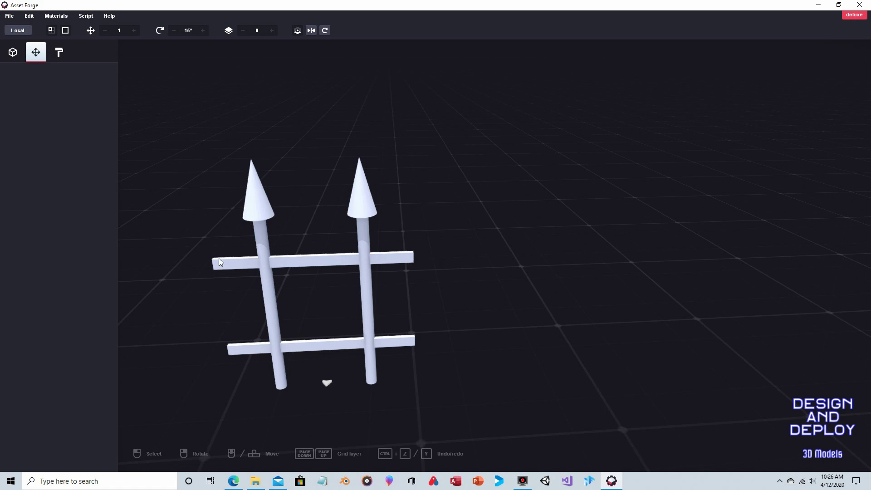
{"action": "scroll", "coordinate": [357, 307], "scroll_direction": "down", "scroll_amount": 3}
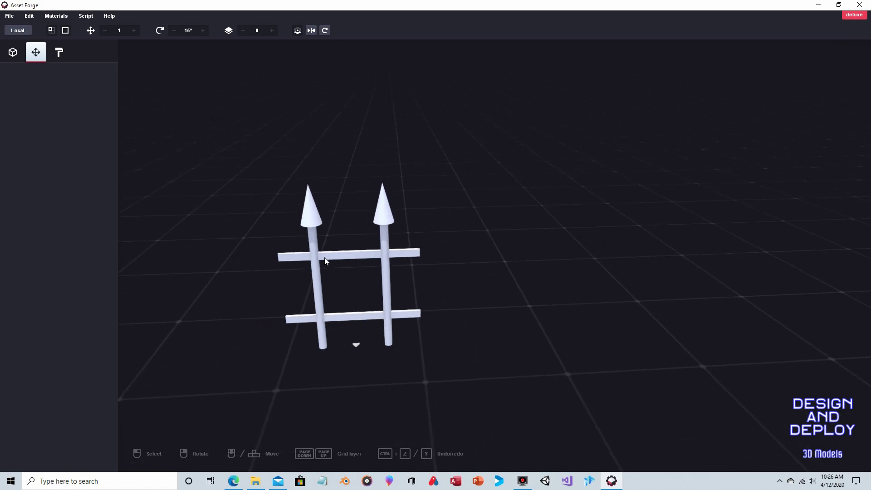
Select both spikes, poles and rails, duplicate them, and slide the copy left beside the original
{"action": "key", "text": "Left"}
{"action": "key", "text": "Up"}
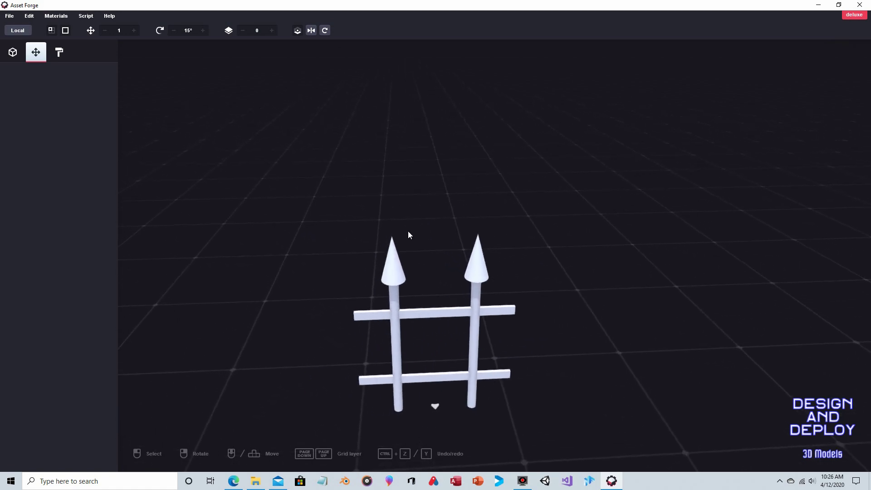
{"action": "left_click", "coordinate": [355, 231]}
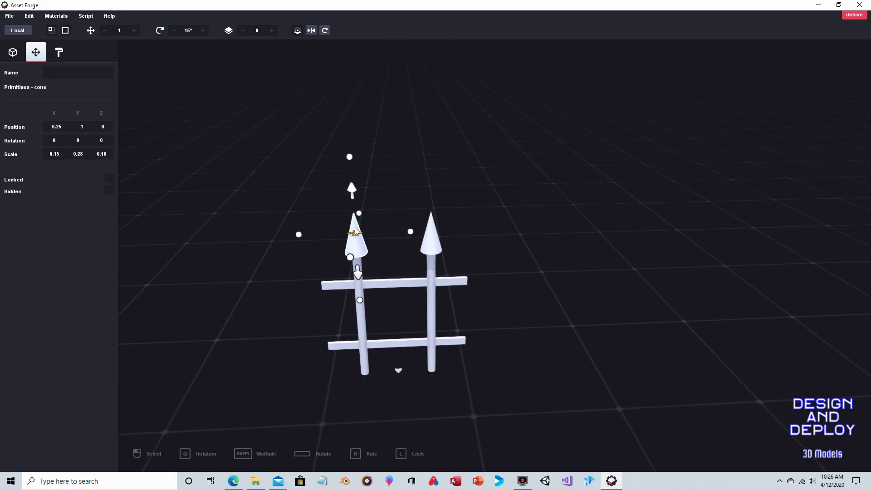
{"action": "left_click", "coordinate": [428, 236], "text": "shift"}
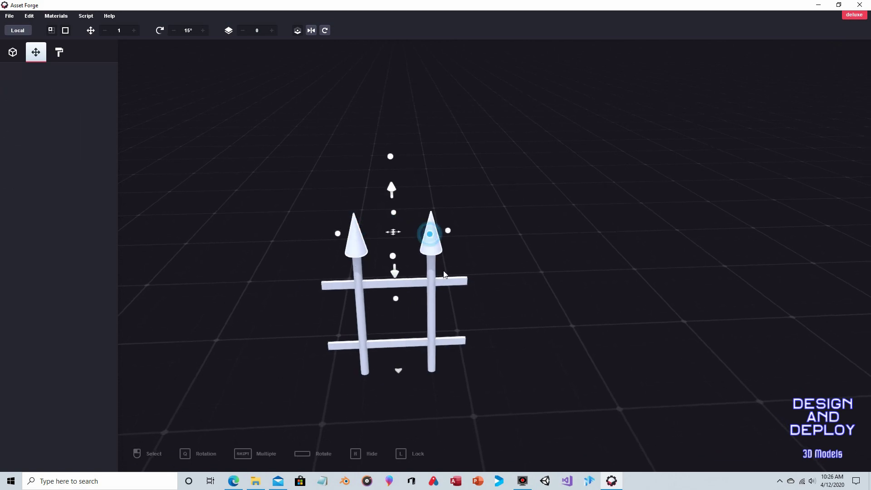
{"action": "left_click", "coordinate": [456, 282], "text": "shift"}
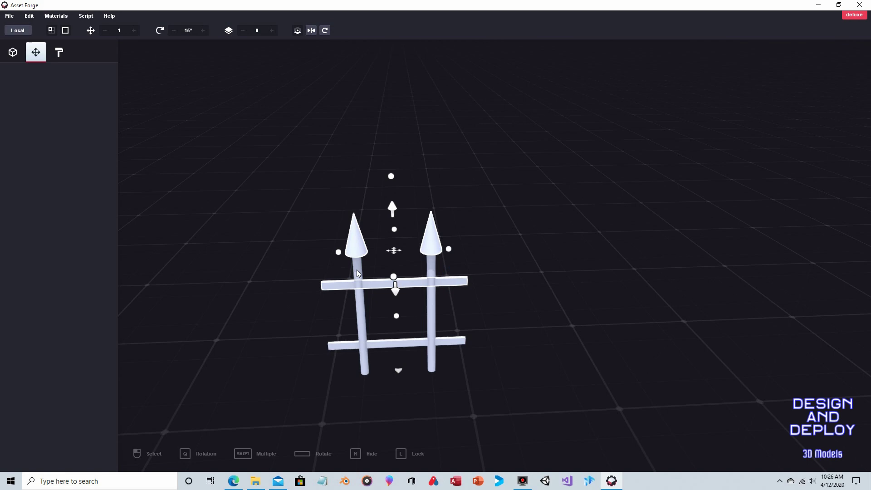
{"action": "left_click", "coordinate": [357, 271], "text": "shift"}
{"action": "left_click", "coordinate": [429, 268], "text": "shift"}
{"action": "left_click", "coordinate": [417, 340], "text": "shift"}
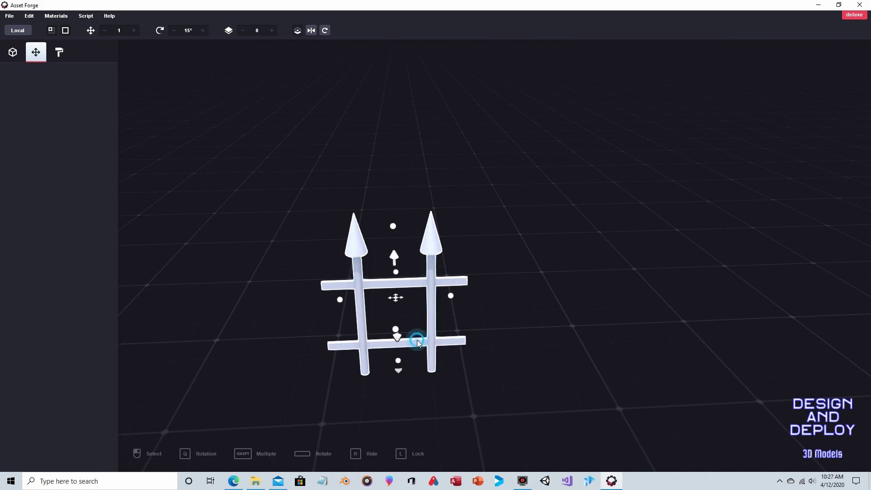
{"action": "key", "text": "ctrl+d"}
{"action": "left_click_drag", "start_coordinate": [391, 302], "coordinate": [193, 300]}
{"action": "left_click", "coordinate": [499, 344]}
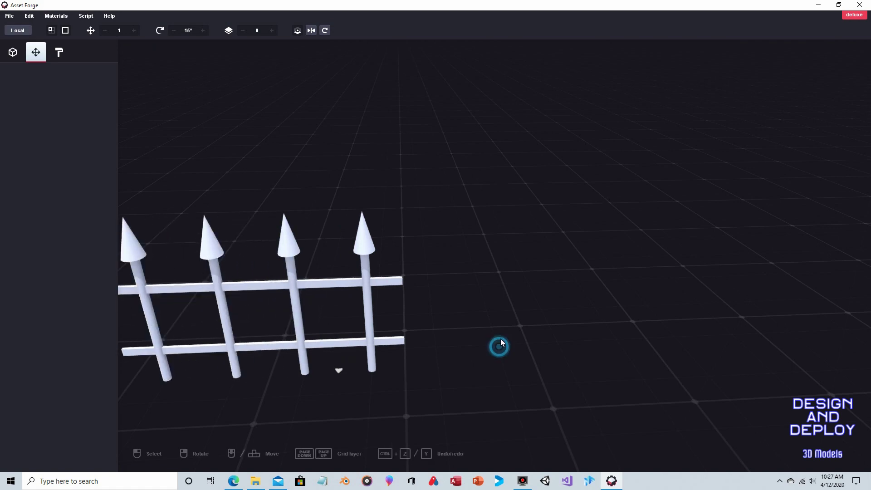
Inspect the three fence posts from several angles
{"action": "scroll", "coordinate": [515, 312], "scroll_direction": "up", "scroll_amount": 5}
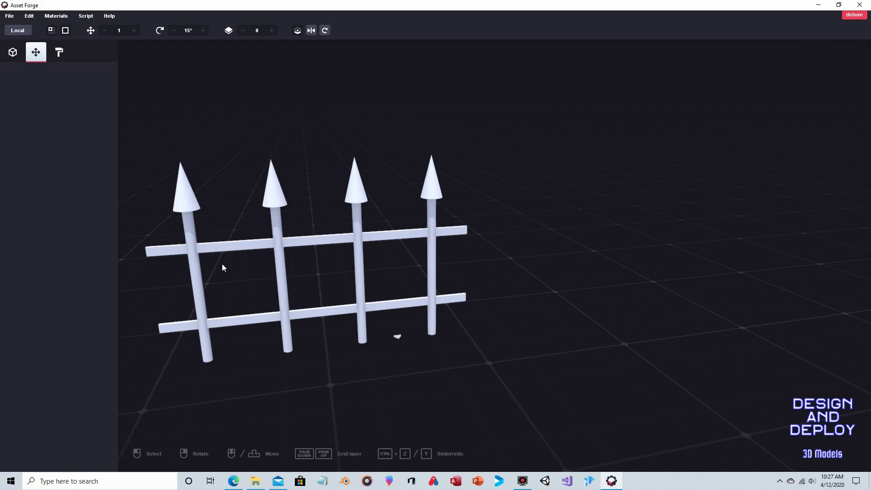
{"action": "scroll", "coordinate": [222, 263], "scroll_direction": "down", "scroll_amount": 3}
{"action": "mouse_move", "coordinate": [350, 257]}
{"action": "right_mouse_down"}
{"action": "mouse_move", "coordinate": [387, 252]}
{"action": "mouse_move", "coordinate": [349, 266]}
{"action": "mouse_move", "coordinate": [340, 248]}
{"action": "mouse_move", "coordinate": [331, 263]}
{"action": "mouse_move", "coordinate": [350, 252]}
{"action": "mouse_move", "coordinate": [361, 270]}
{"action": "right_mouse_up"}
{"action": "scroll", "coordinate": [361, 269], "scroll_direction": "up", "scroll_amount": 1}
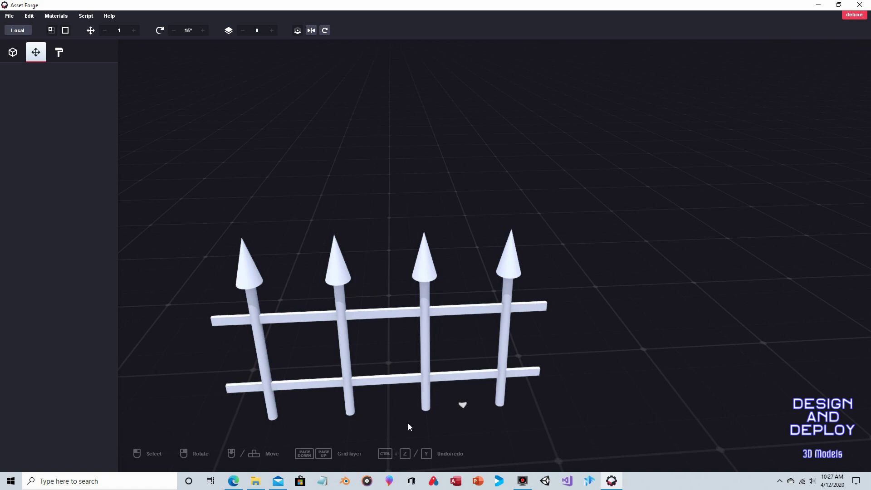
{"action": "left_click", "coordinate": [426, 408]}
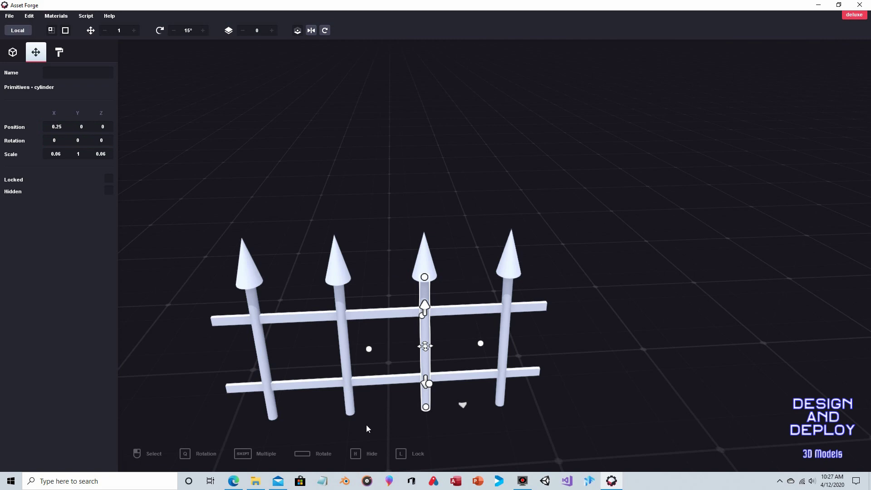
{"action": "left_click", "coordinate": [353, 413]}
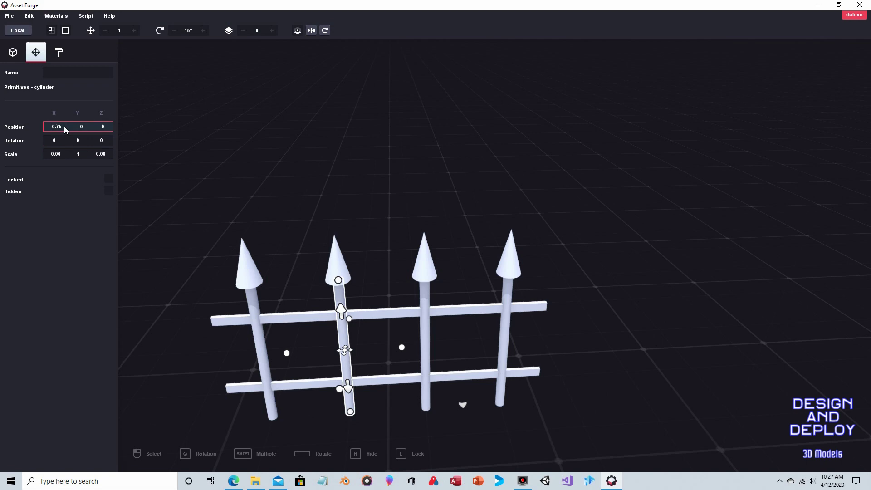
{"action": "left_click", "coordinate": [274, 415]}
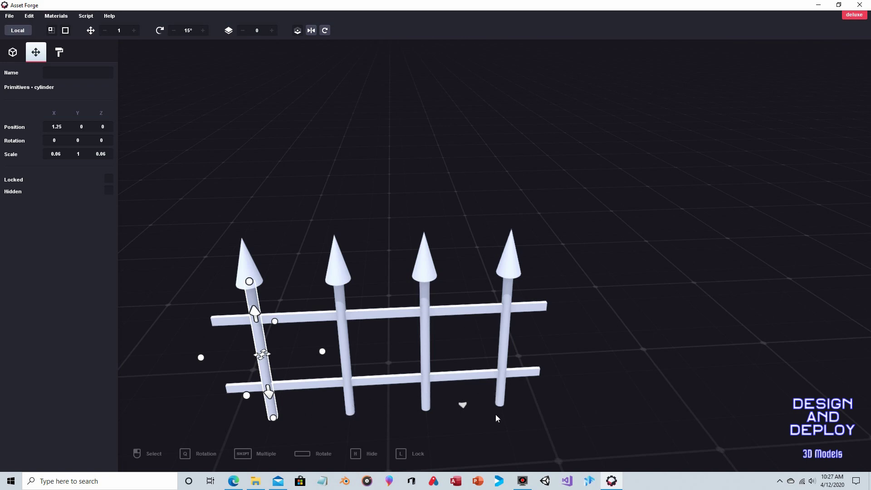
{"action": "right_click_drag", "start_coordinate": [495, 415], "coordinate": [491, 416]}
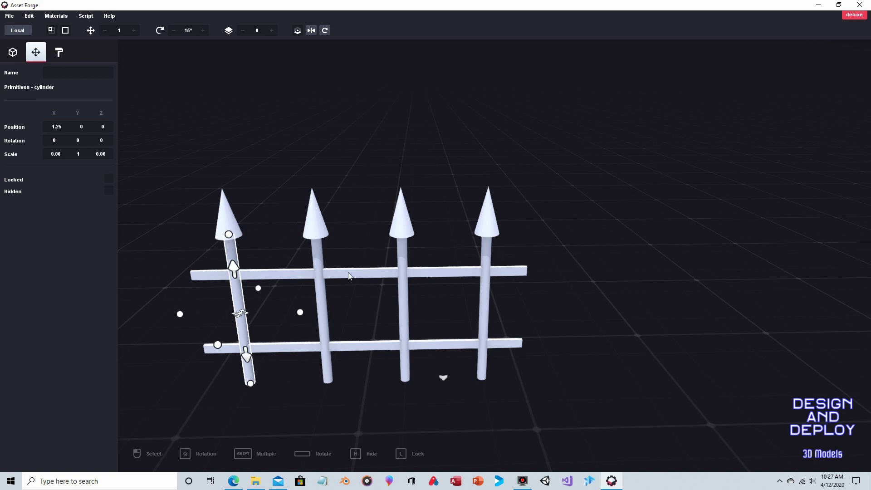
{"action": "mouse_move", "coordinate": [354, 389]}
{"action": "right_mouse_down"}
{"action": "mouse_move", "coordinate": [371, 379]}
{"action": "mouse_move", "coordinate": [365, 396]}
{"action": "right_mouse_up"}
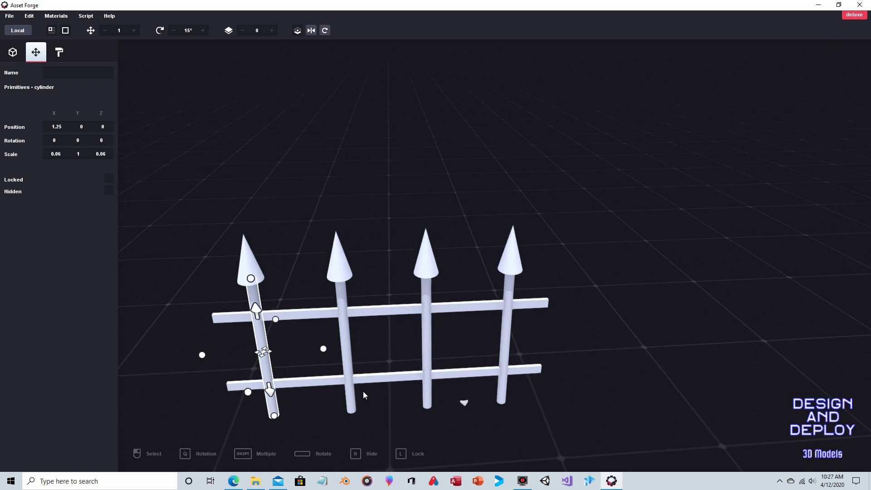
{"action": "left_click", "coordinate": [313, 213]}
Rotate the left fence section 90° and move it into place at the original's end
{"action": "left_click", "coordinate": [250, 261]}
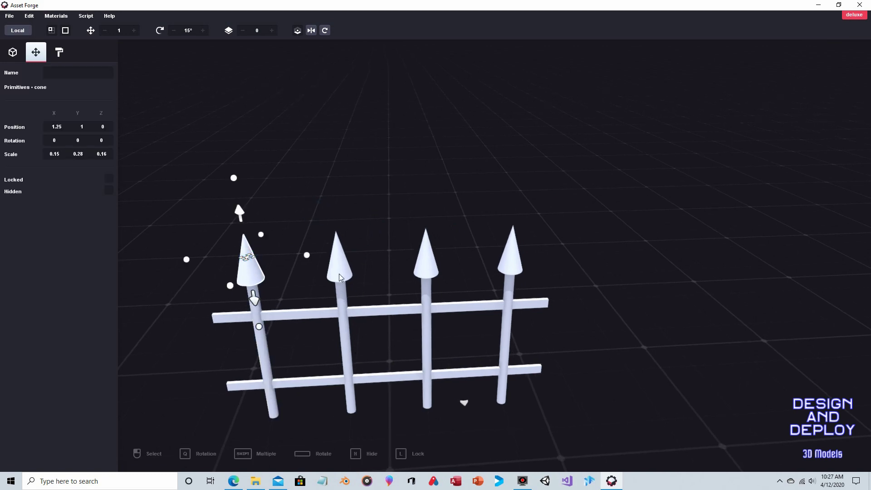
{"action": "left_click", "coordinate": [340, 268], "text": "shift"}
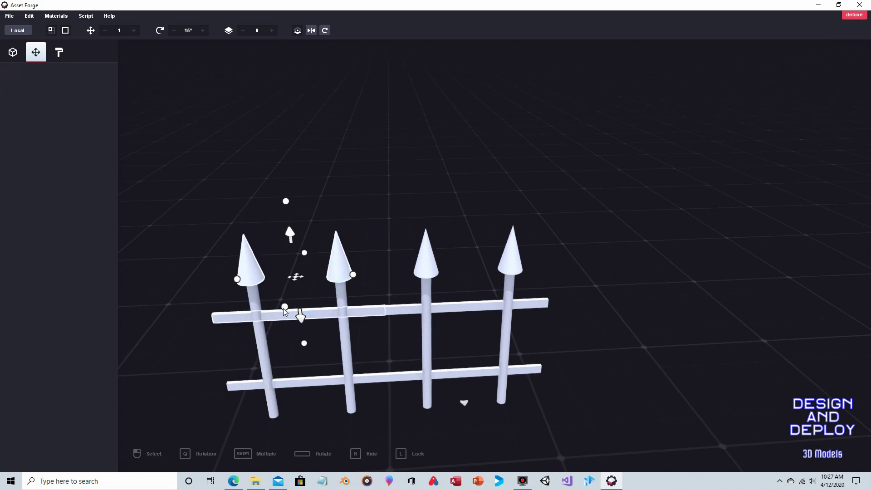
{"action": "left_click", "coordinate": [251, 300], "text": "shift"}
{"action": "left_click", "coordinate": [341, 300], "text": "shift"}
{"action": "left_click", "coordinate": [331, 380], "text": "shift"}
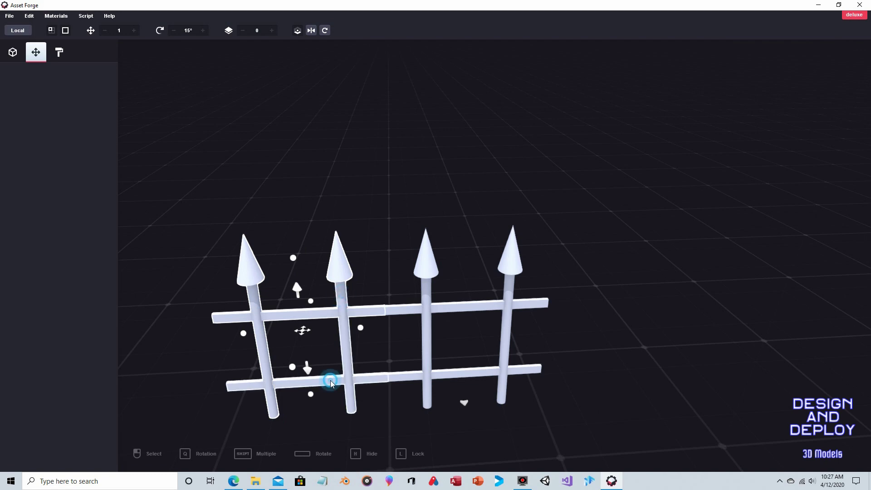
{"action": "left_click", "coordinate": [320, 30]}
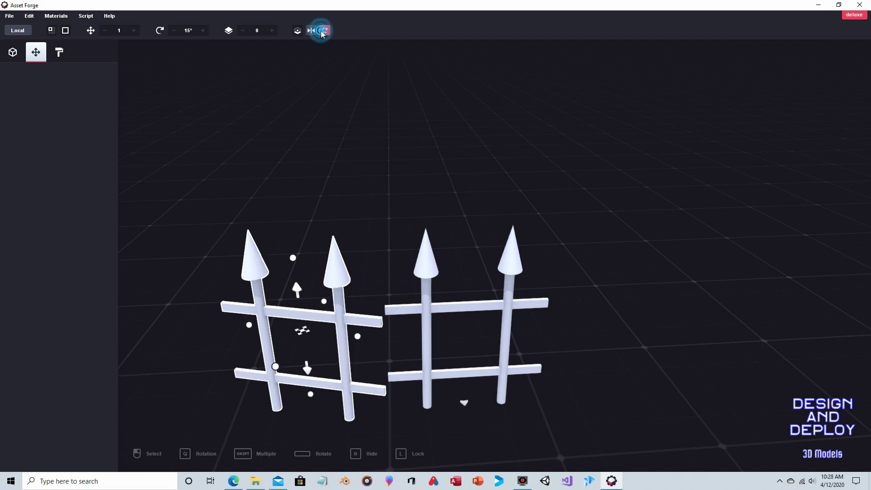
{"action": "right_click_drag", "start_coordinate": [290, 172], "coordinate": [382, 179]}
{"action": "left_click_drag", "start_coordinate": [591, 328], "coordinate": [569, 276]}
{"action": "right_click_drag", "start_coordinate": [569, 275], "coordinate": [495, 260]}
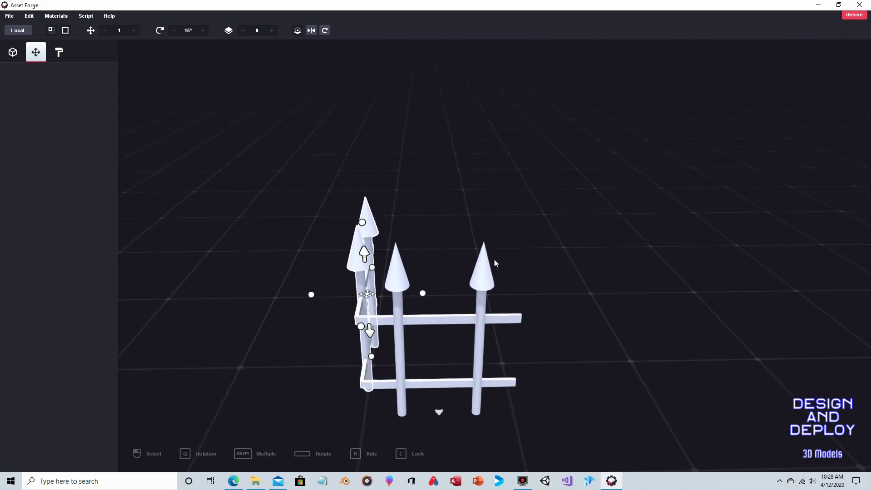
Delete the extra post and create a new material coloured black (#000000)
{"action": "key", "text": "Delete"}
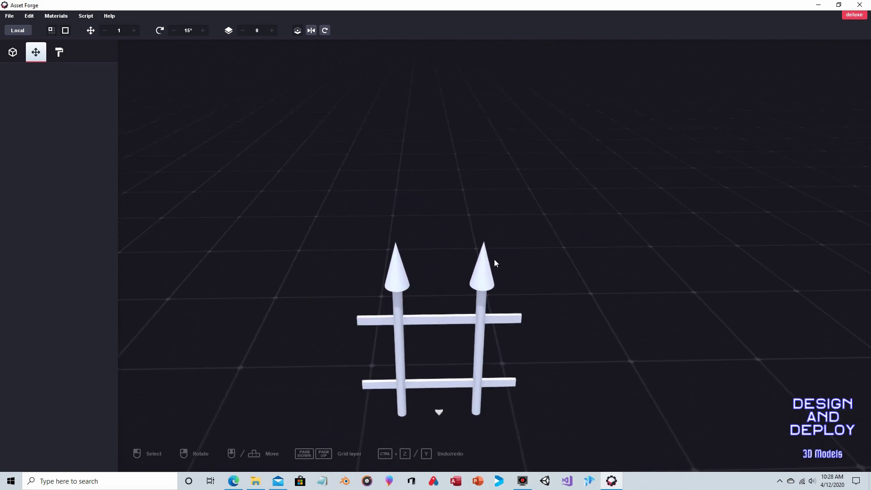
{"action": "right_click_drag", "start_coordinate": [437, 259], "coordinate": [433, 257]}
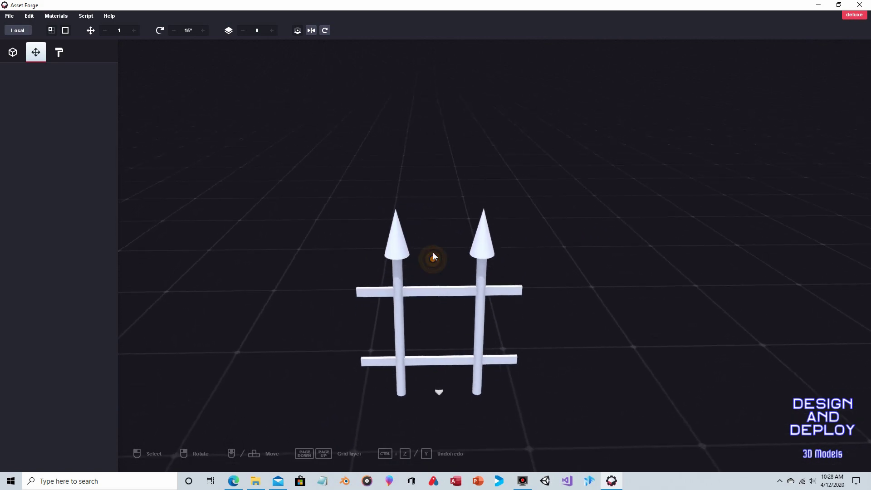
{"action": "left_click", "coordinate": [60, 53]}
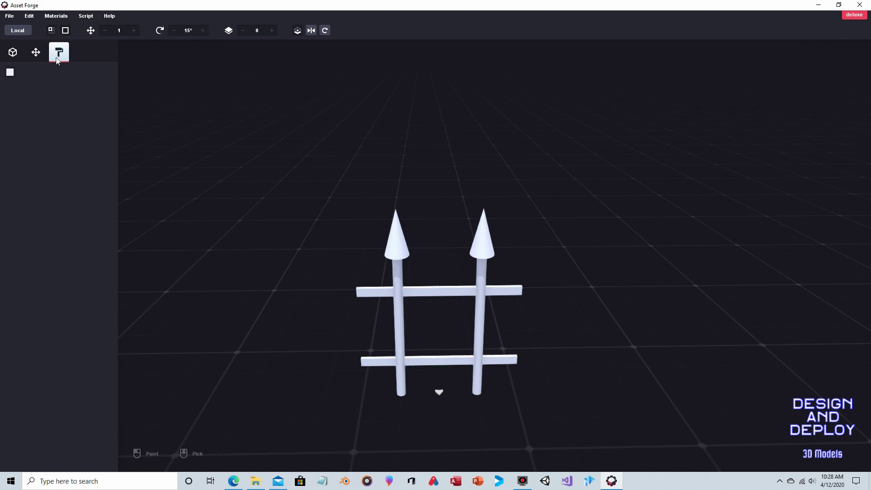
{"action": "left_click", "coordinate": [57, 16]}
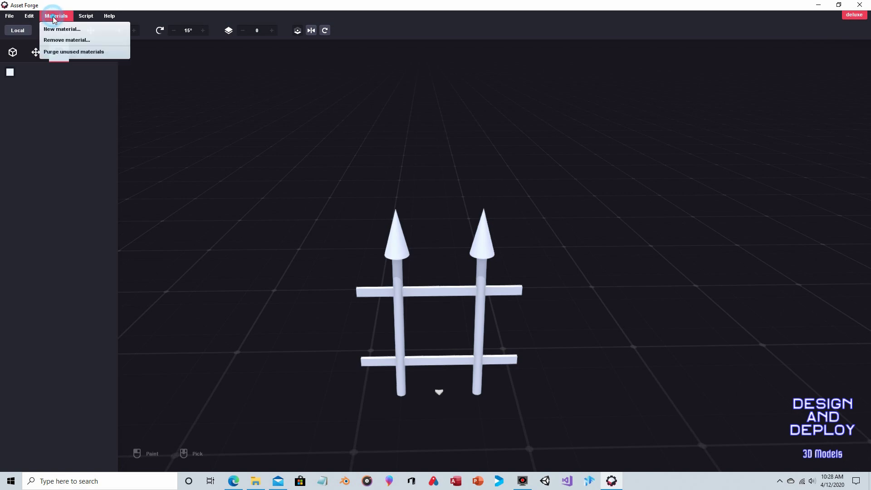
{"action": "left_click", "coordinate": [57, 29]}
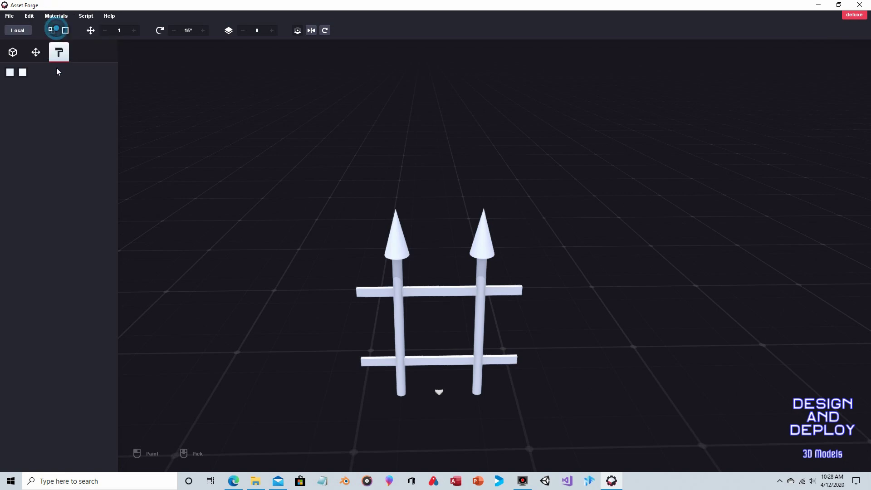
{"action": "left_click", "coordinate": [23, 72]}
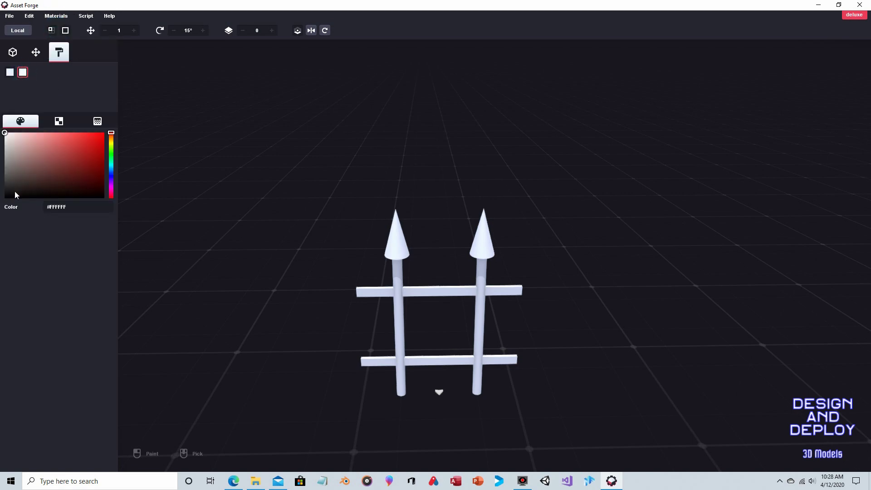
{"action": "left_click_drag", "start_coordinate": [12, 194], "coordinate": [1, 206]}
Paint both cones, both poles, and the top and lower rails with the black material
{"action": "left_click", "coordinate": [393, 241]}
{"action": "left_click", "coordinate": [483, 242]}
{"action": "left_click", "coordinate": [508, 290]}
{"action": "left_click", "coordinate": [478, 276]}
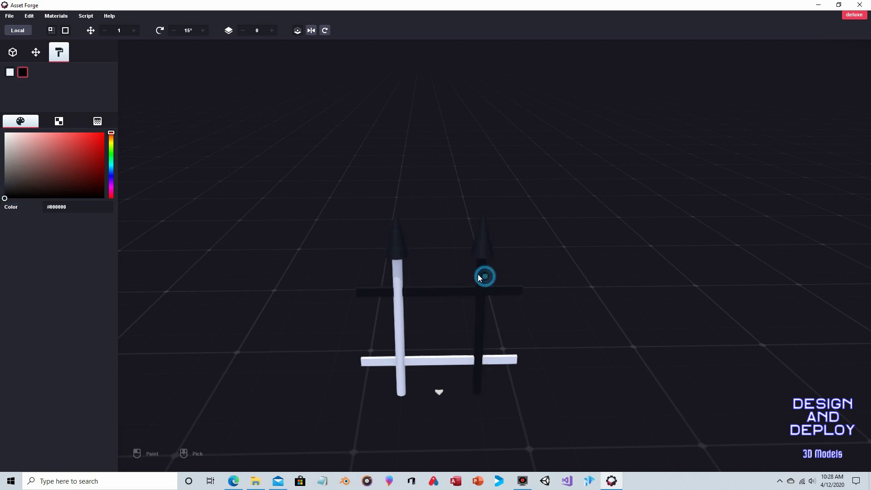
{"action": "left_click", "coordinate": [397, 273]}
{"action": "left_click", "coordinate": [434, 355]}
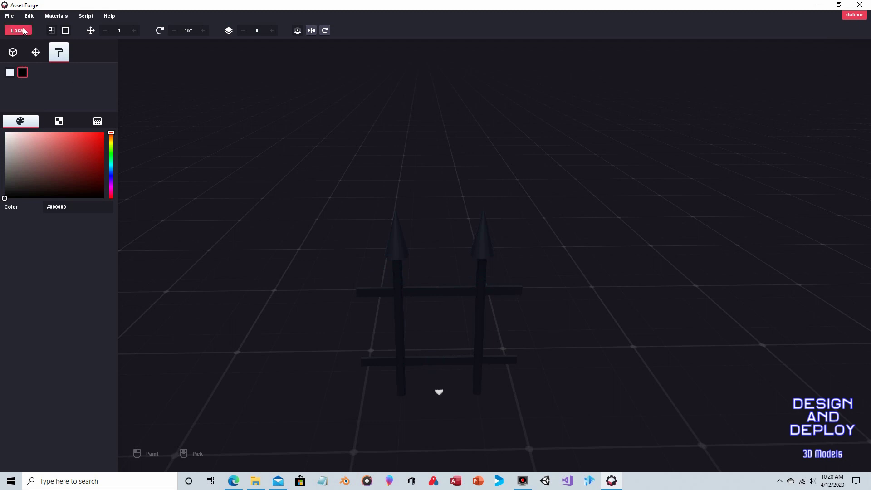
Export the fence as OBJ into Collections\Cutom and confirm fence.obj and fence.mtl exist
{"action": "left_click", "coordinate": [8, 17]}
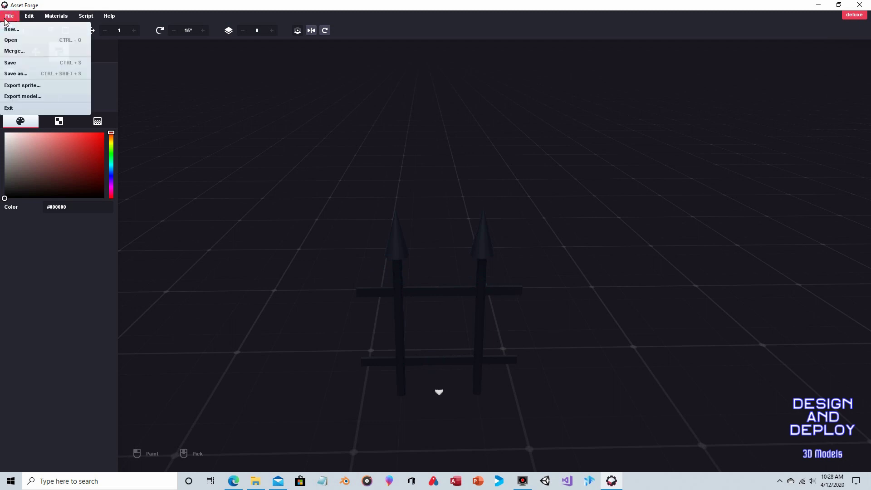
{"action": "left_click", "coordinate": [21, 96]}
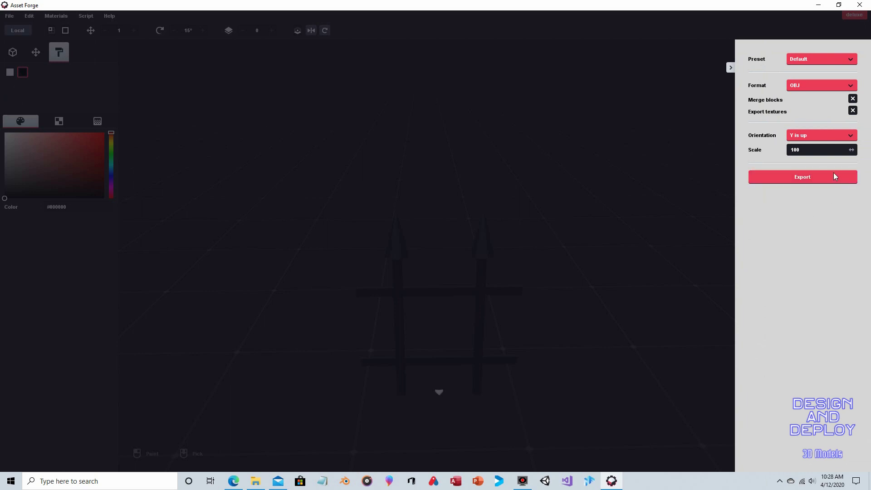
{"action": "left_click", "coordinate": [257, 482]}
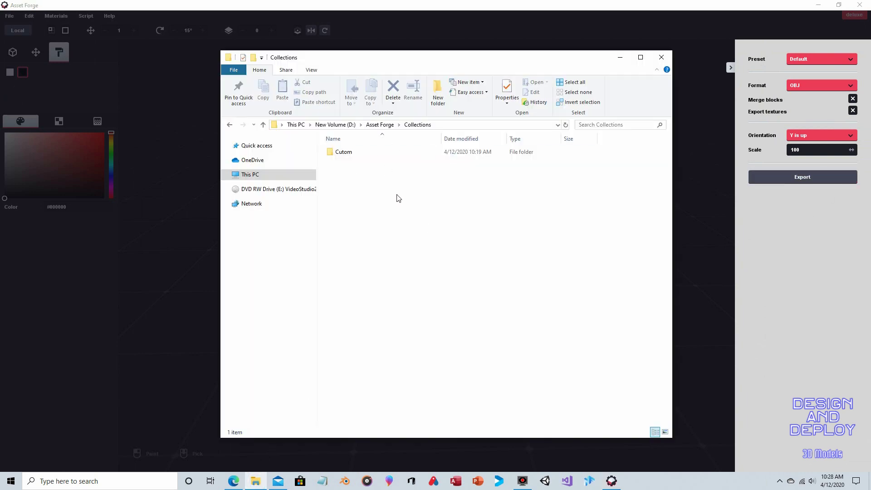
{"action": "double_click", "coordinate": [347, 153]}
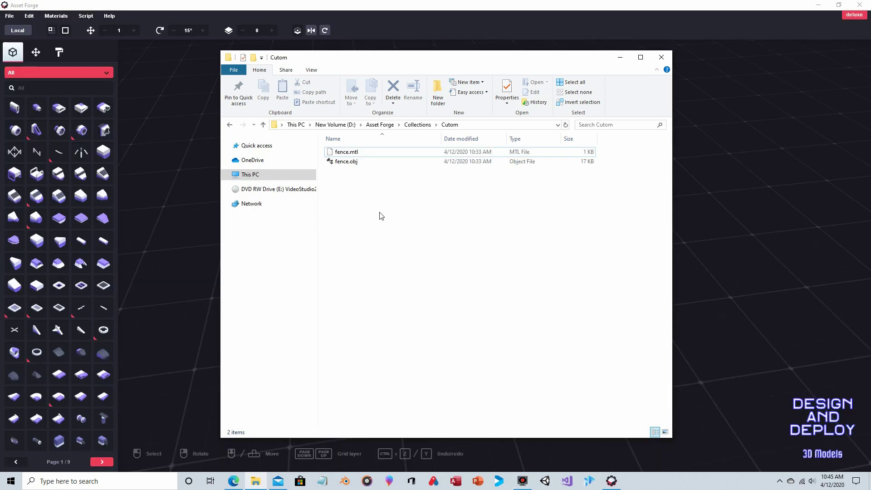
{"action": "left_click", "coordinate": [351, 162]}
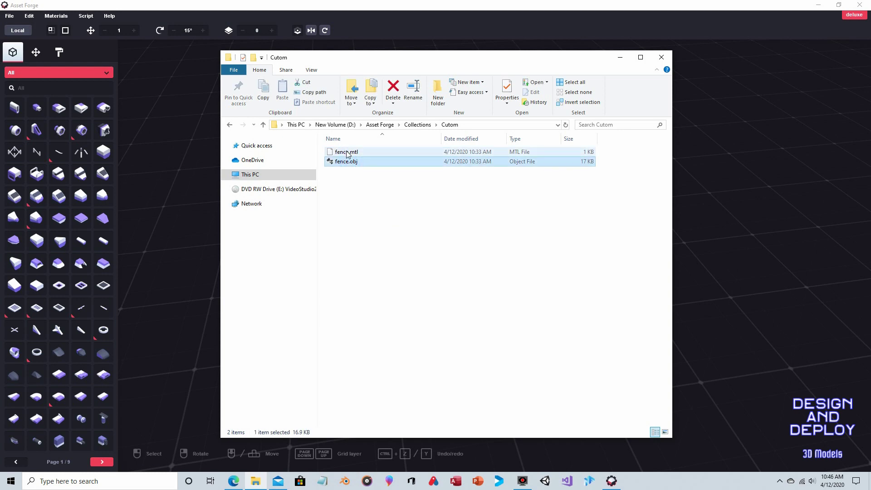
{"action": "left_click", "coordinate": [347, 152]}
{"action": "left_click", "coordinate": [361, 205]}
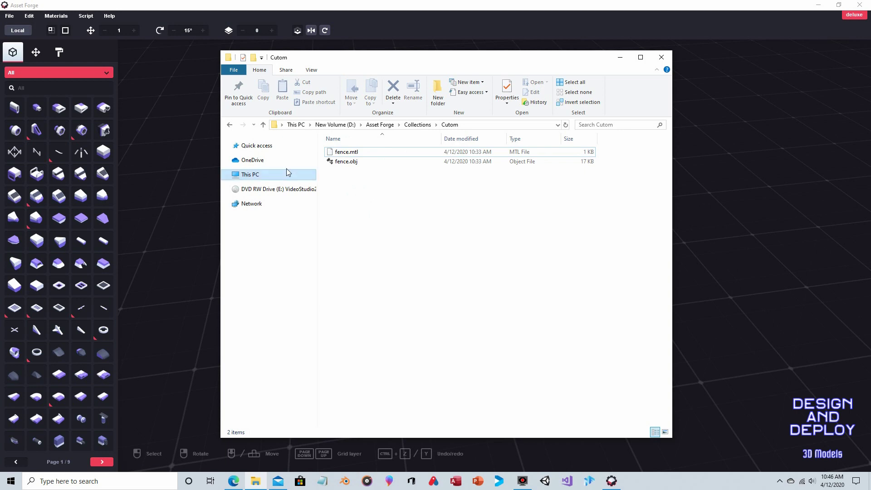
Place two fence blocks from the Cutom collection side by side in the scene
{"action": "left_click", "coordinate": [75, 8]}
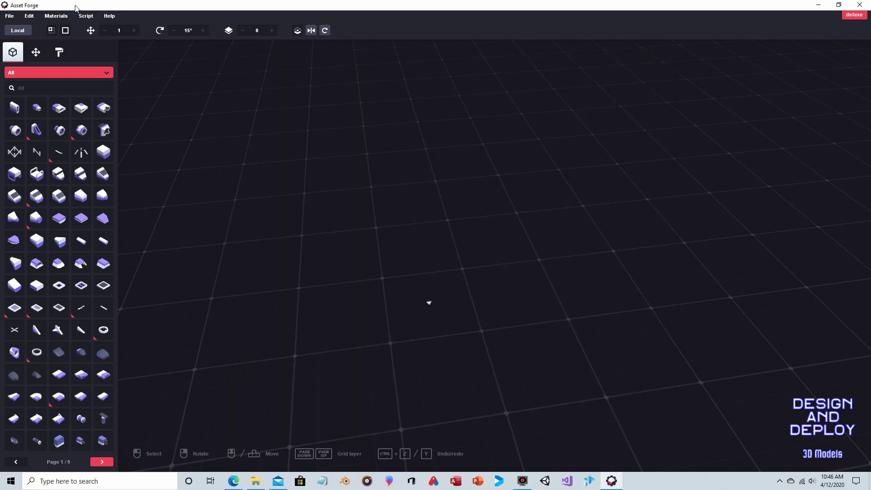
{"action": "left_click", "coordinate": [63, 76]}
{"action": "scroll", "coordinate": [64, 126], "scroll_direction": "down", "scroll_amount": 4}
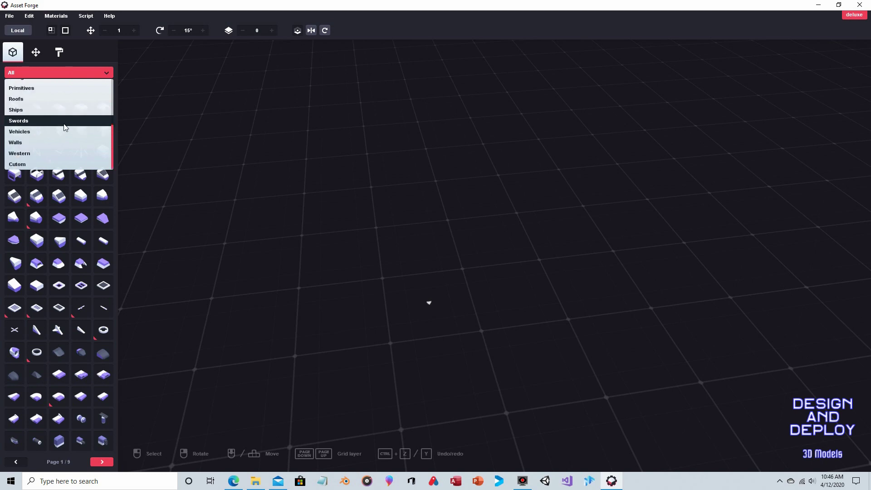
{"action": "left_click", "coordinate": [58, 164]}
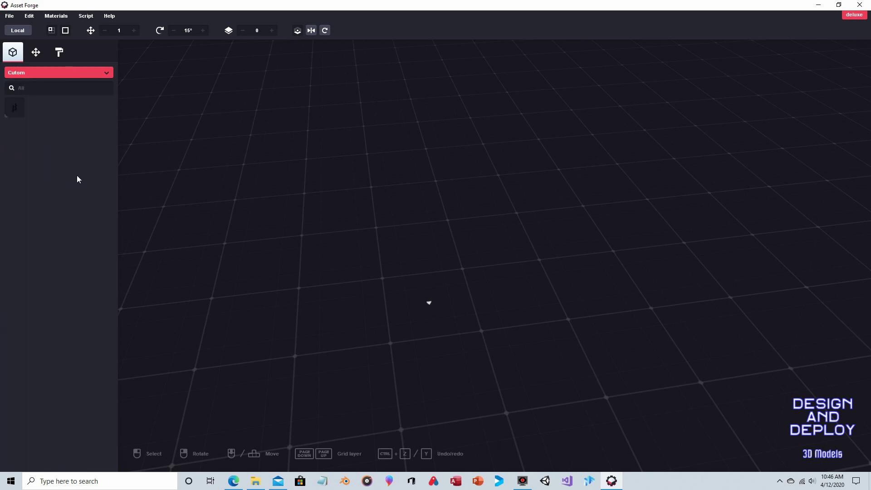
{"action": "left_click", "coordinate": [13, 112]}
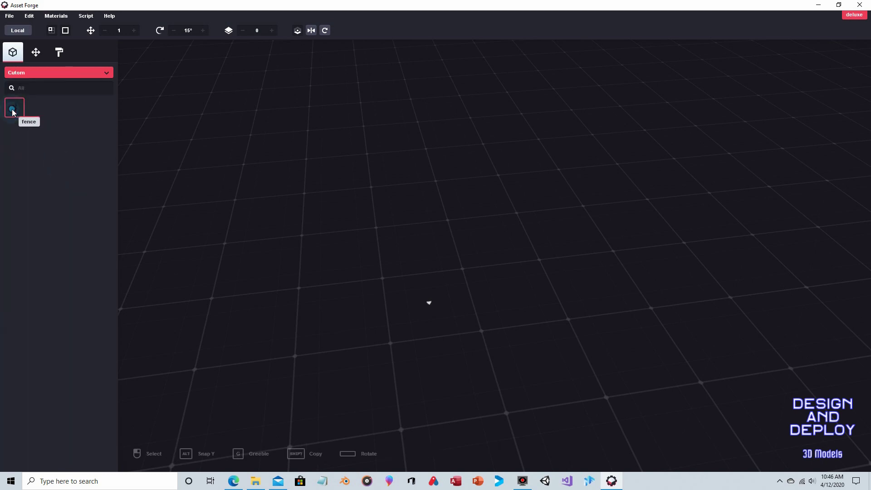
{"action": "left_click", "coordinate": [426, 301]}
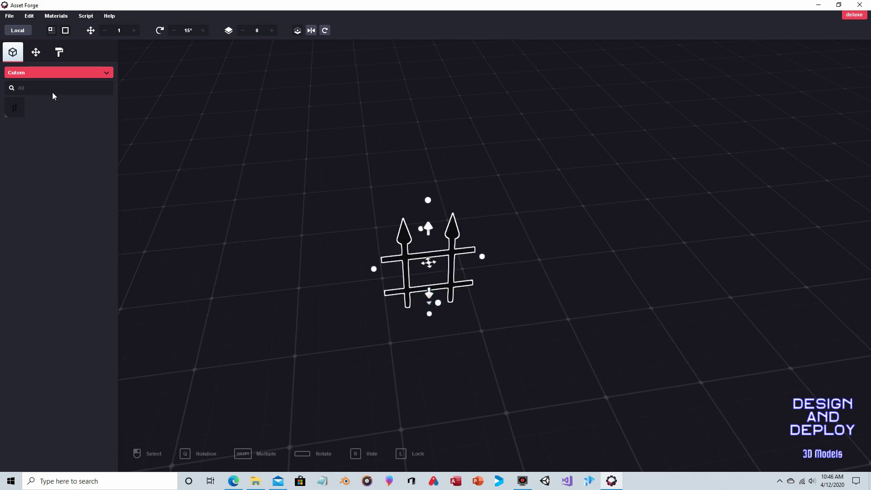
{"action": "left_click", "coordinate": [14, 107]}
{"action": "left_click", "coordinate": [342, 298]}
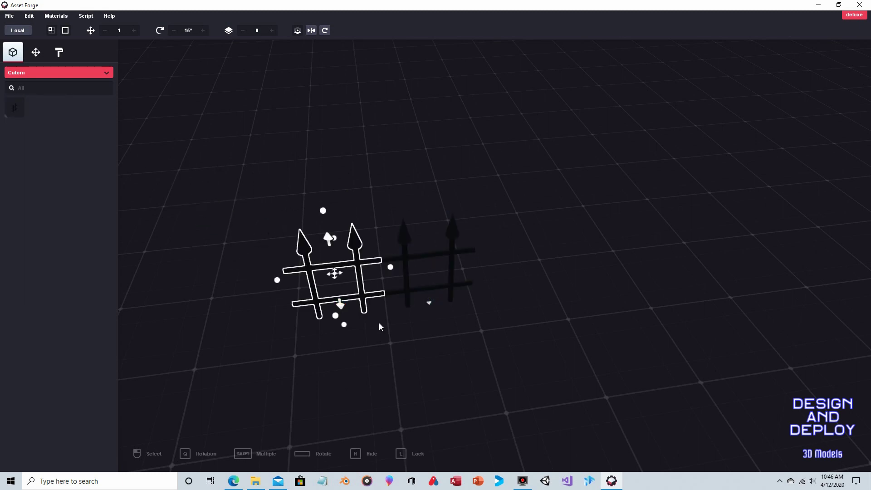
{"action": "scroll", "coordinate": [412, 307], "scroll_direction": "up", "scroll_amount": 5}
{"action": "left_click", "coordinate": [387, 189]}
{"action": "scroll", "coordinate": [346, 235], "scroll_direction": "down", "scroll_amount": 3}
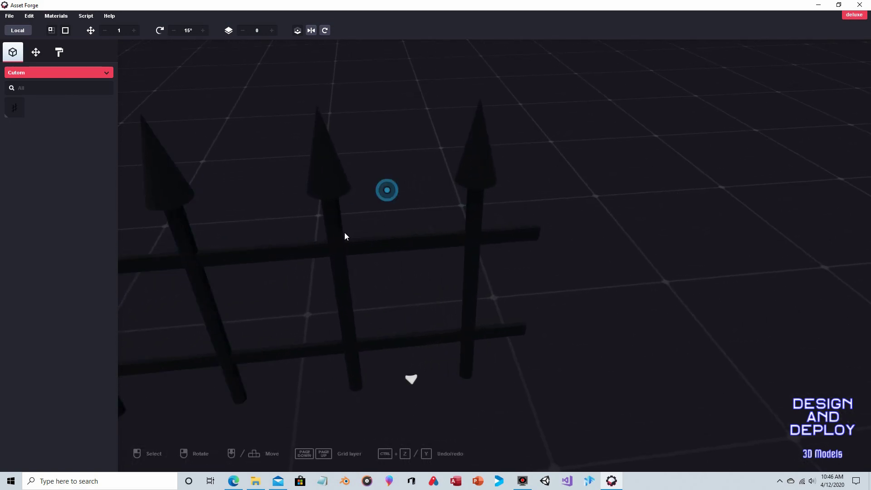
{"action": "scroll", "coordinate": [372, 265], "scroll_direction": "down", "scroll_amount": 3}
{"action": "right_click_drag", "start_coordinate": [309, 279], "coordinate": [414, 310]}
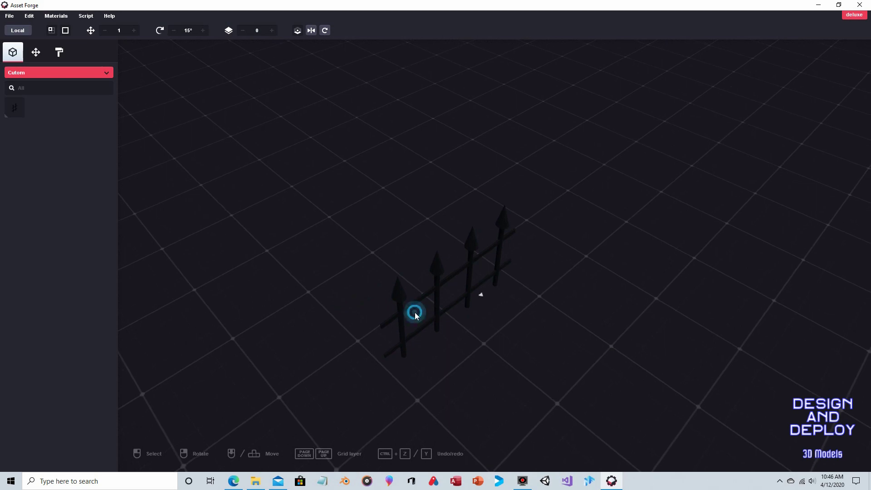
Clone the front fence piece, turn it 90°, and move it to the fence's end
{"action": "left_click", "coordinate": [406, 300]}
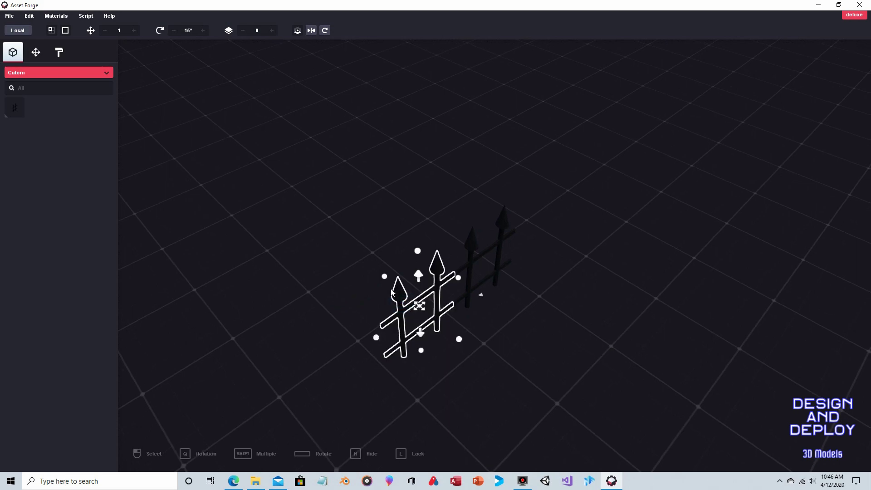
{"action": "key", "text": "ctrl+d"}
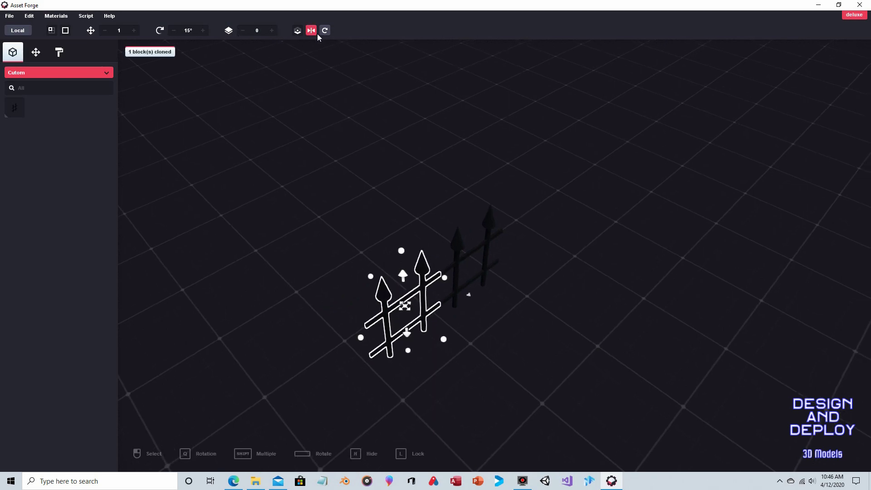
{"action": "left_click", "coordinate": [325, 30]}
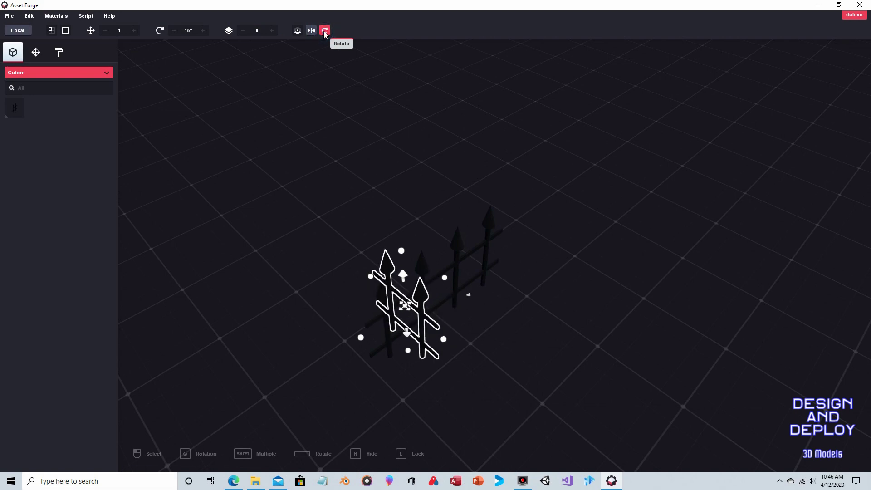
{"action": "left_click_drag", "start_coordinate": [403, 305], "coordinate": [333, 303]}
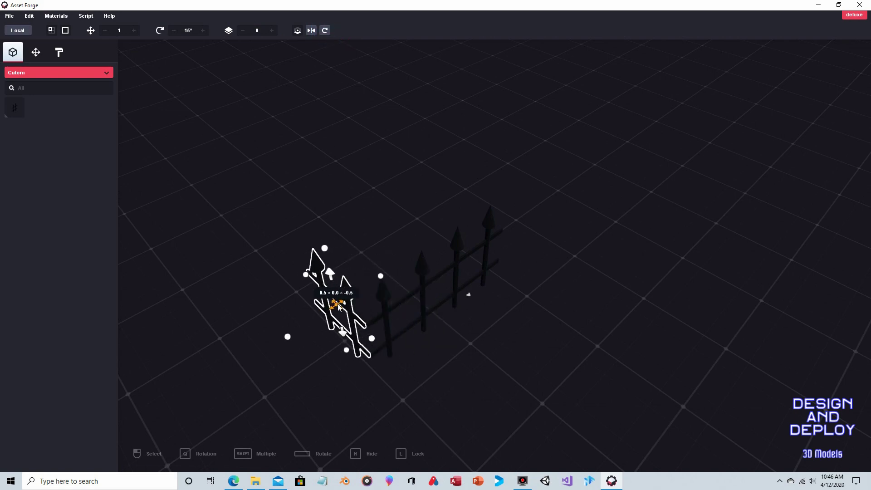
{"action": "left_click", "coordinate": [408, 216]}
{"action": "right_click_drag", "start_coordinate": [408, 216], "coordinate": [440, 222]}
{"action": "right_click_drag", "start_coordinate": [598, 198], "coordinate": [429, 186]}
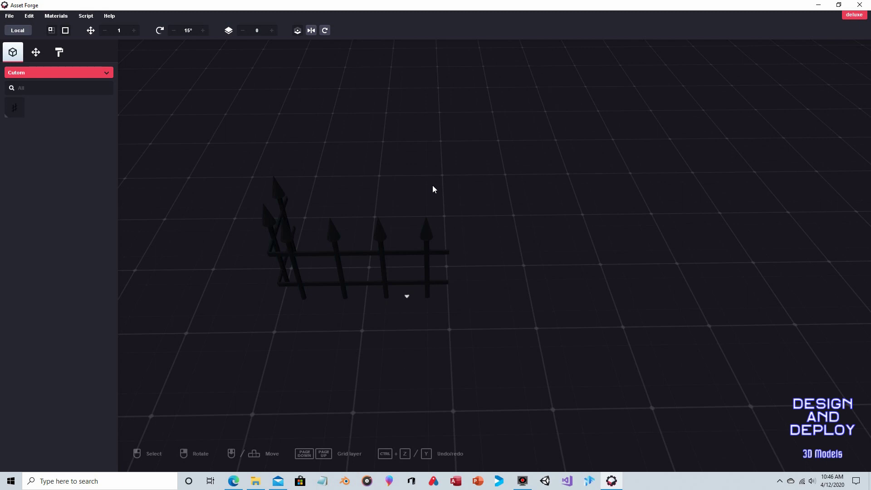
Switch the block category dropdown from Cutom back to Primitives
{"action": "left_click", "coordinate": [46, 71]}
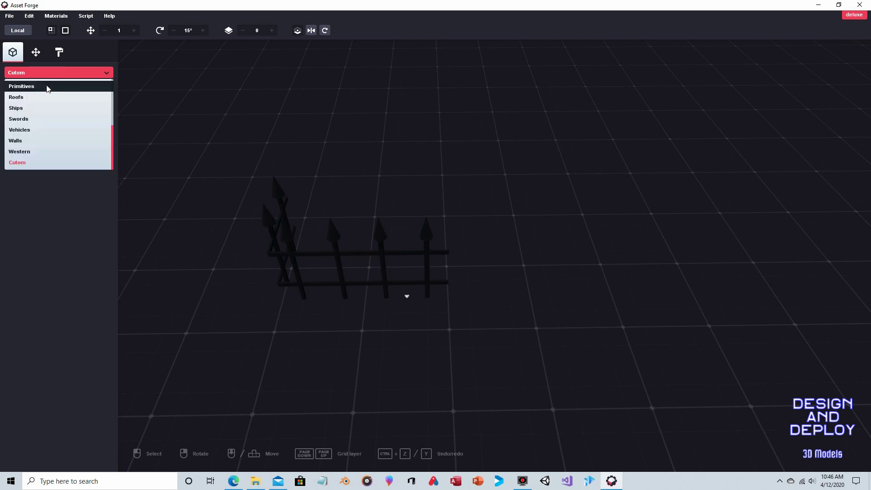
{"action": "scroll", "coordinate": [46, 107], "scroll_direction": "up", "scroll_amount": 5}
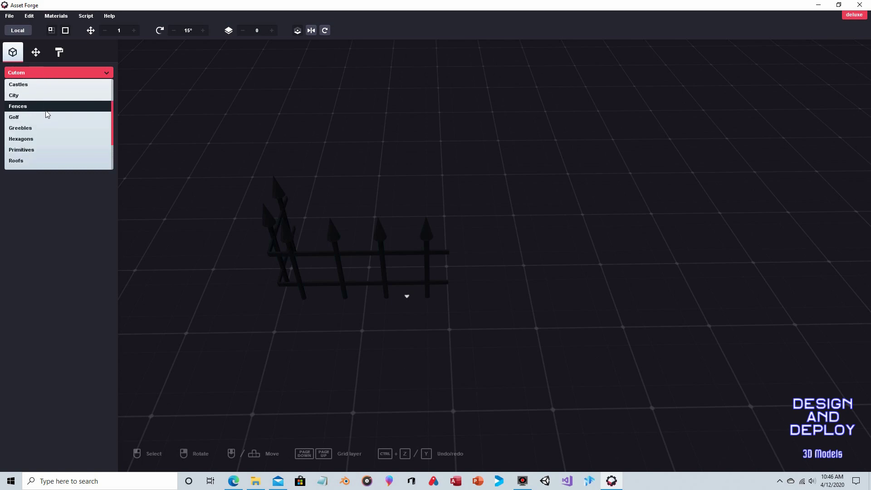
{"action": "left_click", "coordinate": [45, 149]}
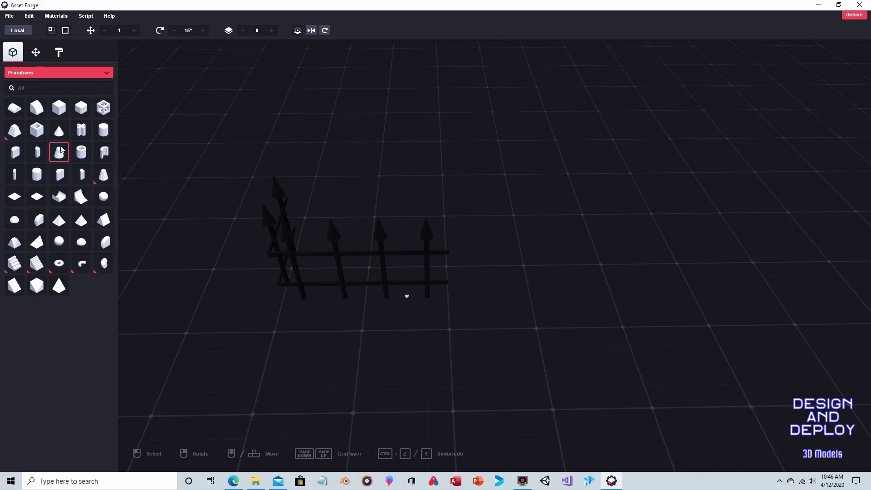